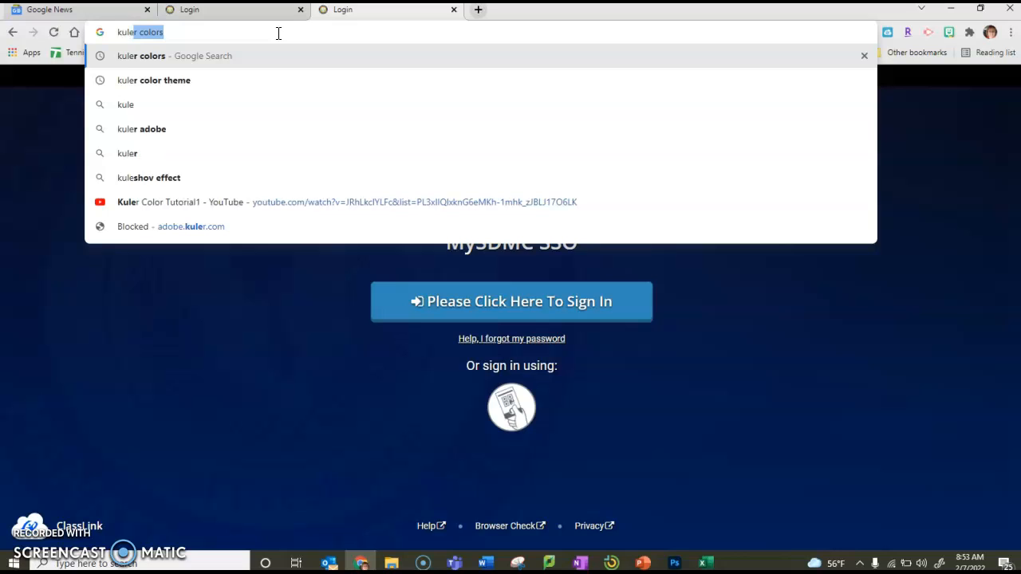
Search Google for kuler colors and open the Adobe Color wheel page
click(139, 57)
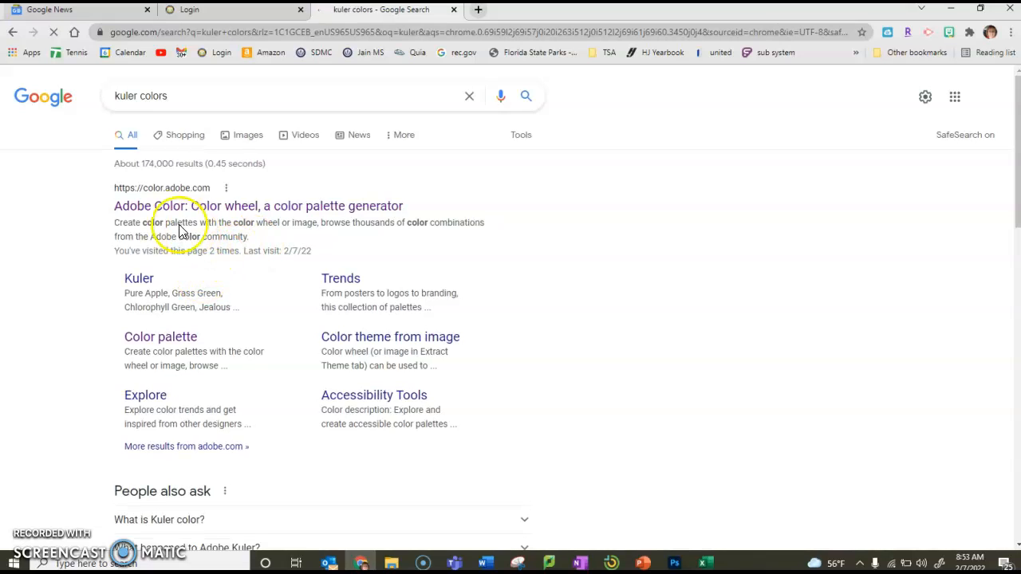
click(217, 206)
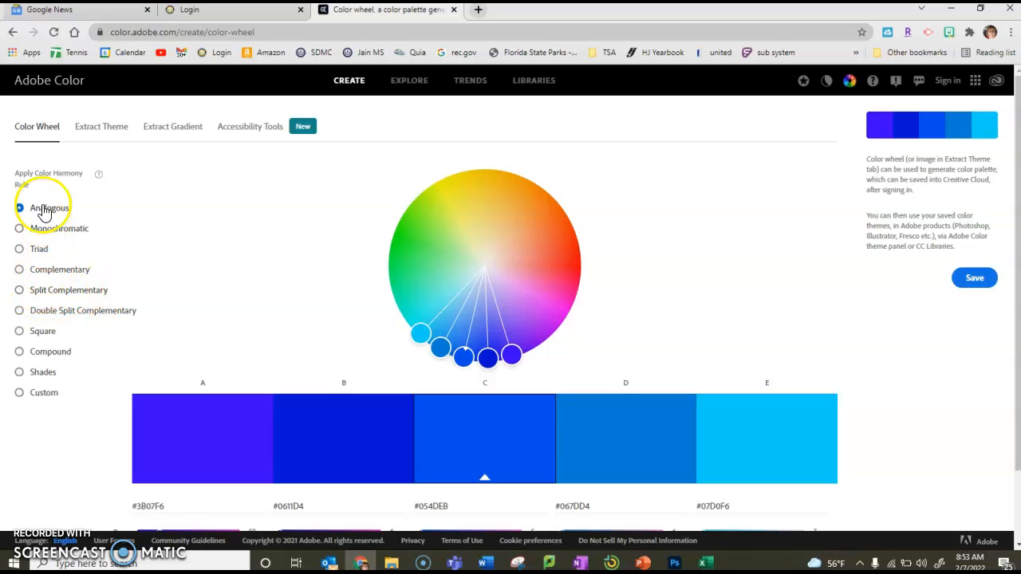
Apply the Triad harmony rule and move the wheel handles to a muted palette around orange #EB8454
click(19, 250)
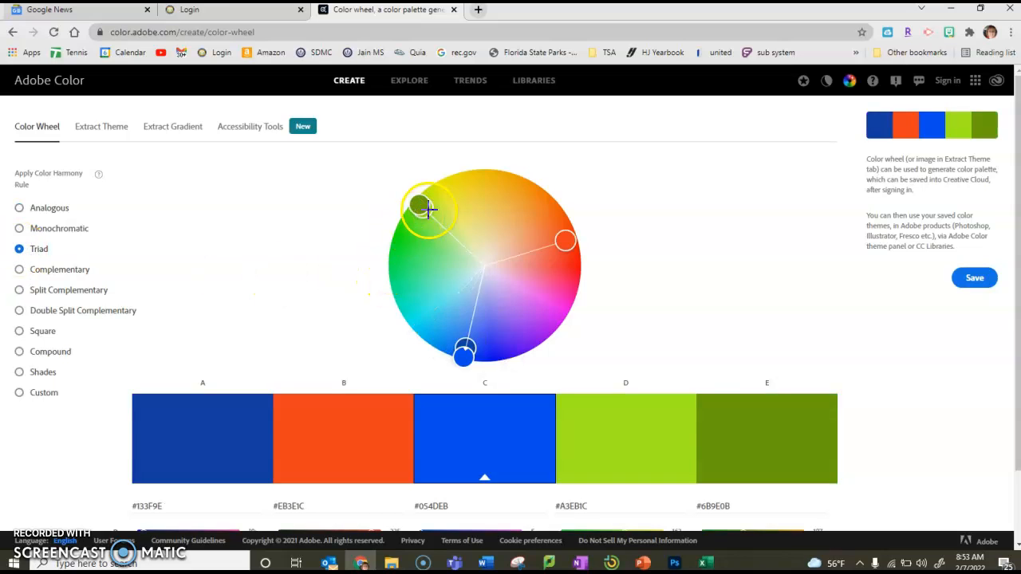
mouse_move(429, 218)
mouse_down()
mouse_move(433, 262)
mouse_move(454, 268)
mouse_move(419, 283)
mouse_move(458, 285)
mouse_move(474, 299)
mouse_up()
drag(433, 204, 453, 250)
mouse_move(542, 243)
mouse_down()
mouse_move(547, 221)
mouse_move(502, 255)
mouse_up()
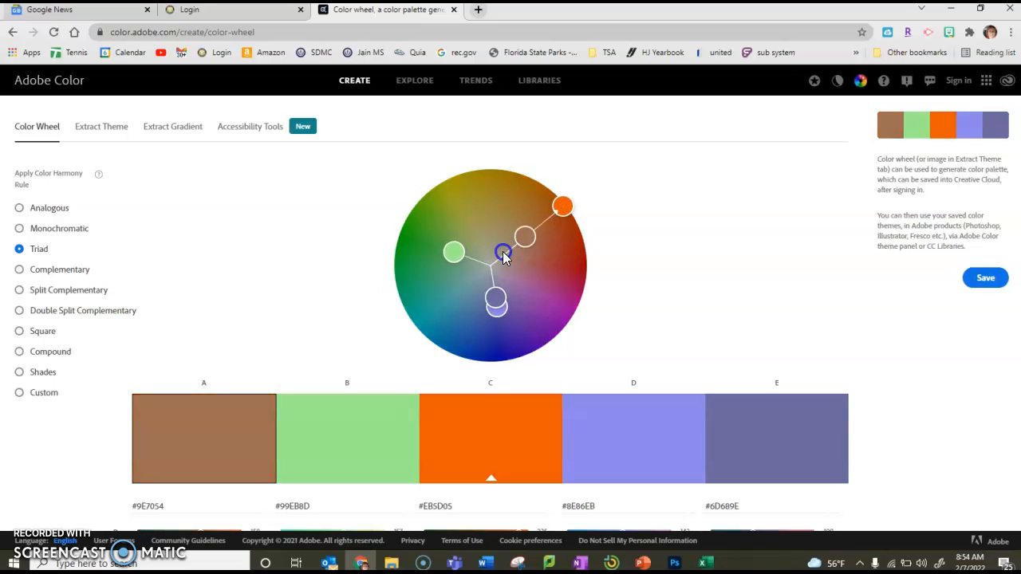
drag(558, 216, 537, 232)
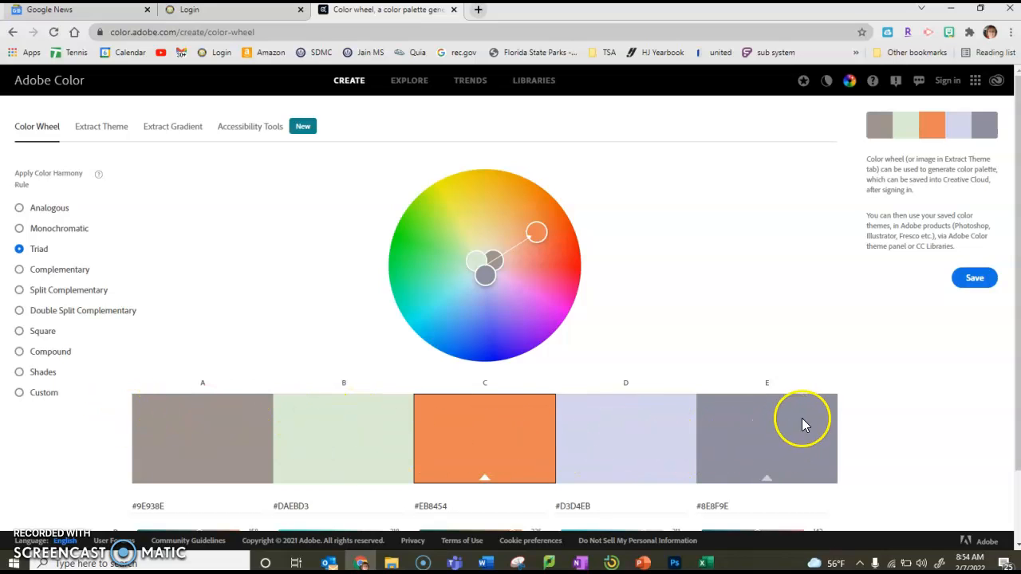
Apply the Complementary harmony rule and adjust the handles to a green and purple palette of #629E0E, #E3FFBD, #ACEB54, #82049E and #D9A1E6
click(19, 271)
drag(431, 303, 481, 299)
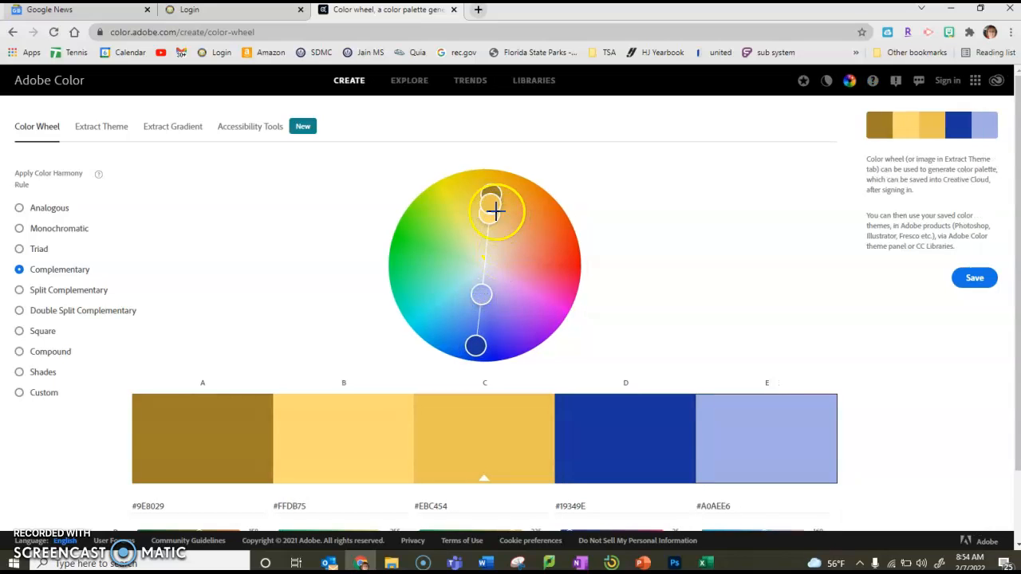
drag(491, 217, 489, 243)
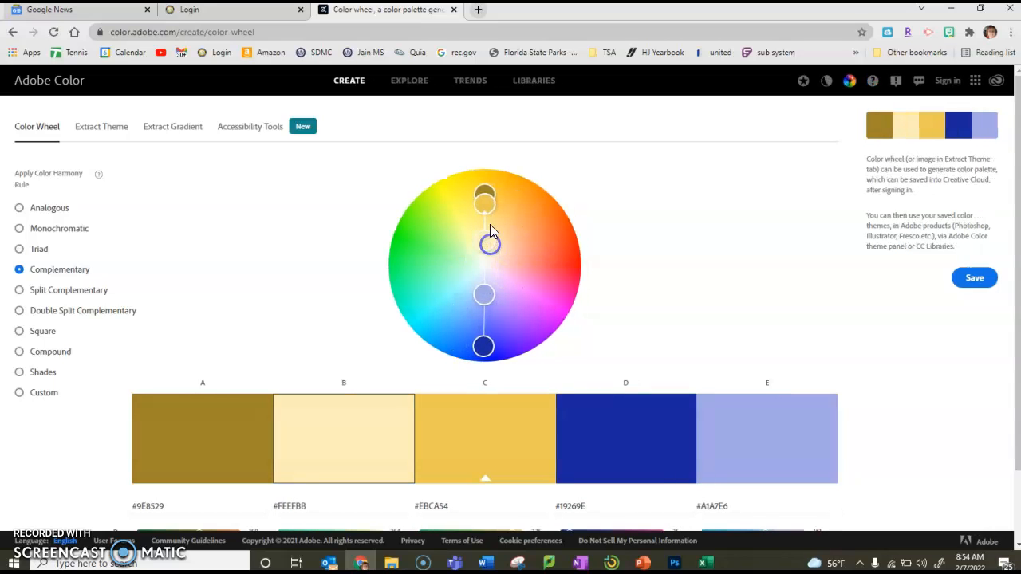
drag(485, 173, 483, 166)
drag(493, 341, 559, 327)
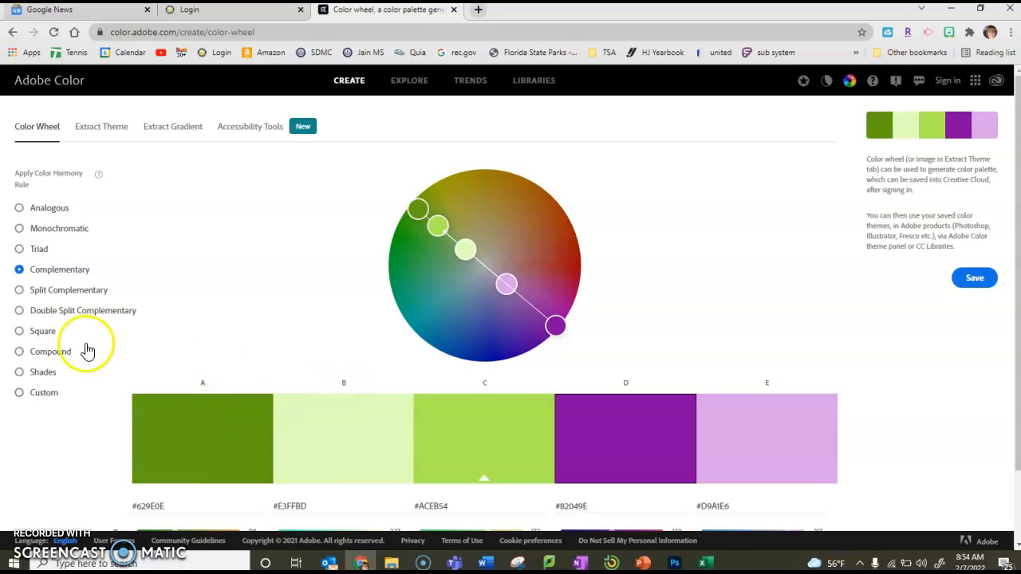
Switch to Snipping Tool and capture the row of five palette colors with their A to E labels
click(524, 562)
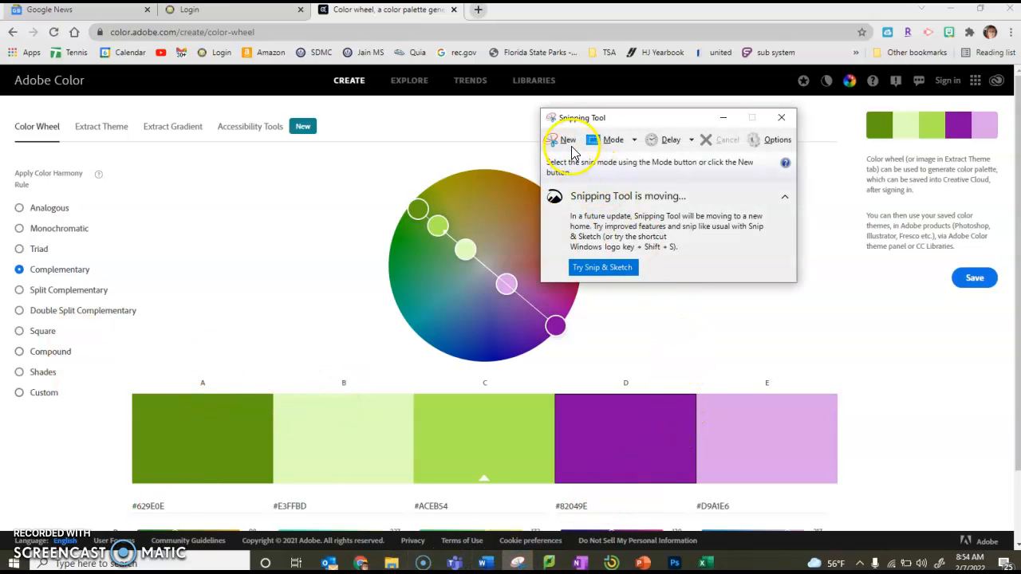
click(570, 145)
drag(130, 363, 853, 500)
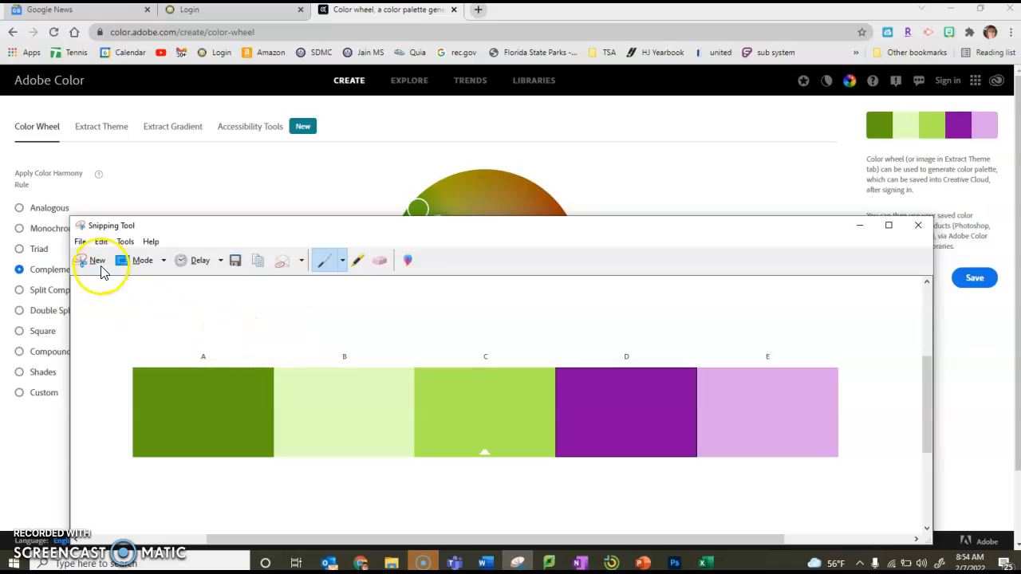
Save the snip to the Desktop as a PNG file named colors
click(82, 242)
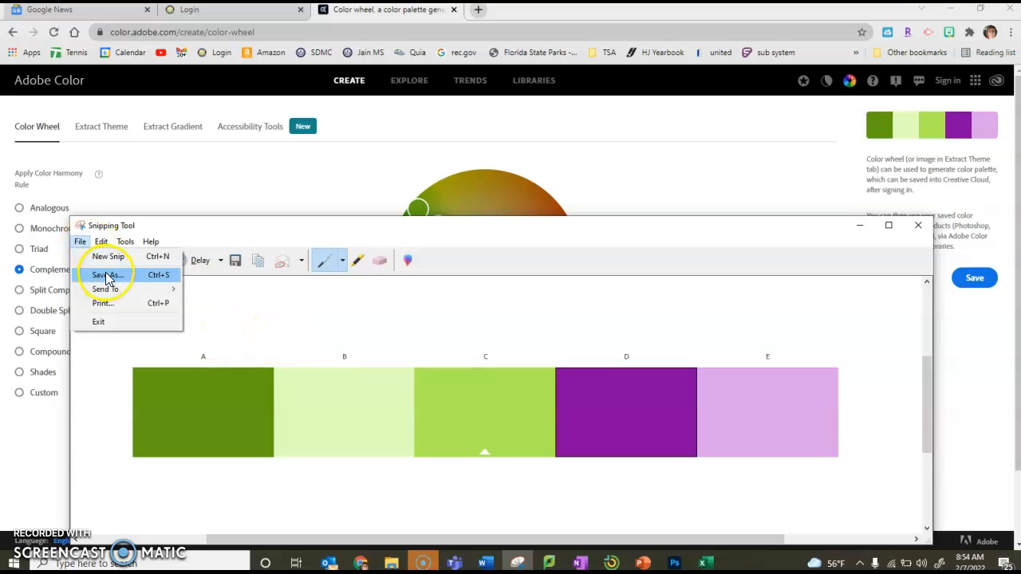
click(108, 275)
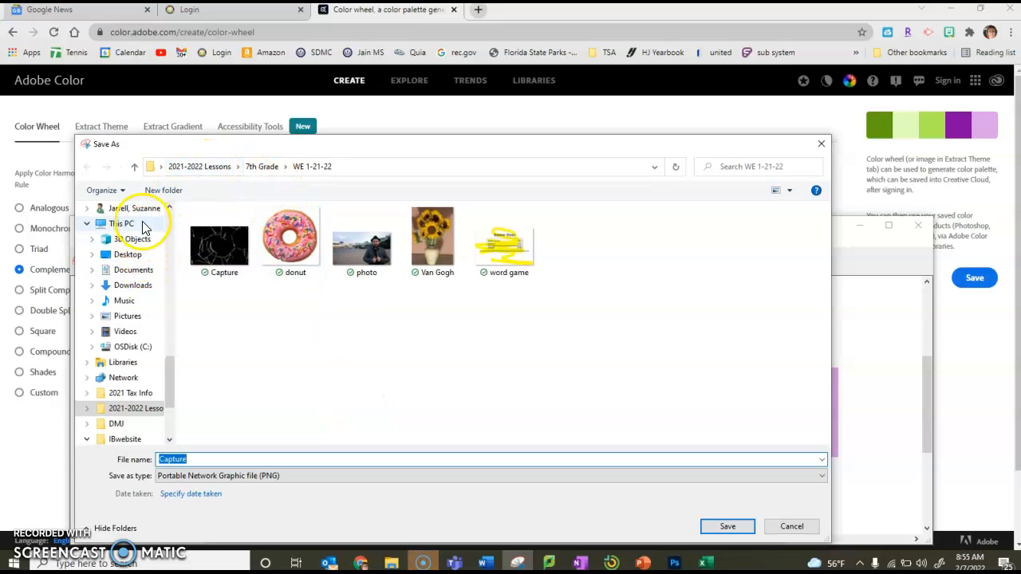
click(132, 255)
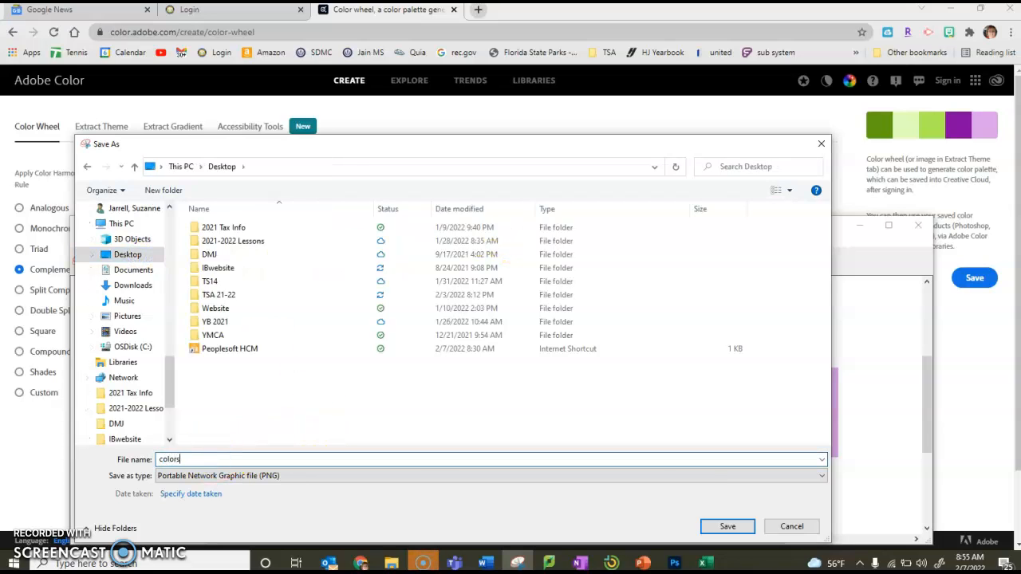
click(722, 530)
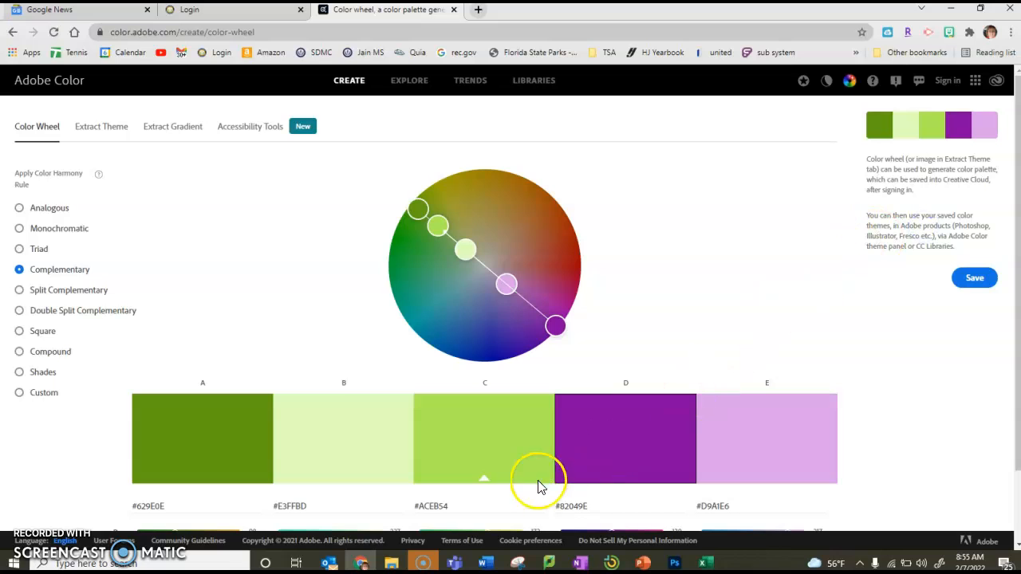
Switch to Photoshop and create a new 1141 x 216 pixel RGB document at 72 pixels/inch with a white background
click(673, 563)
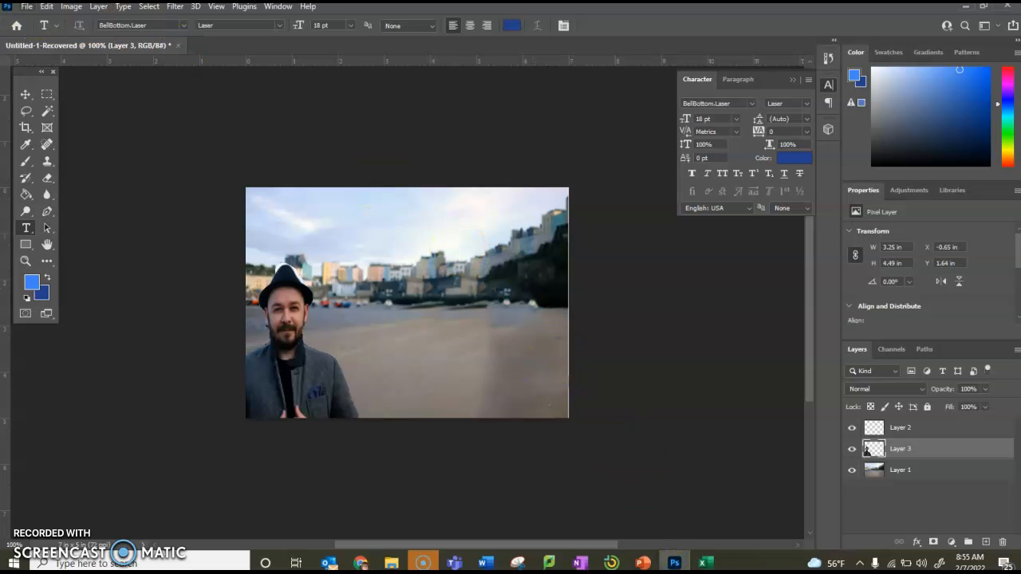
click(27, 7)
click(37, 19)
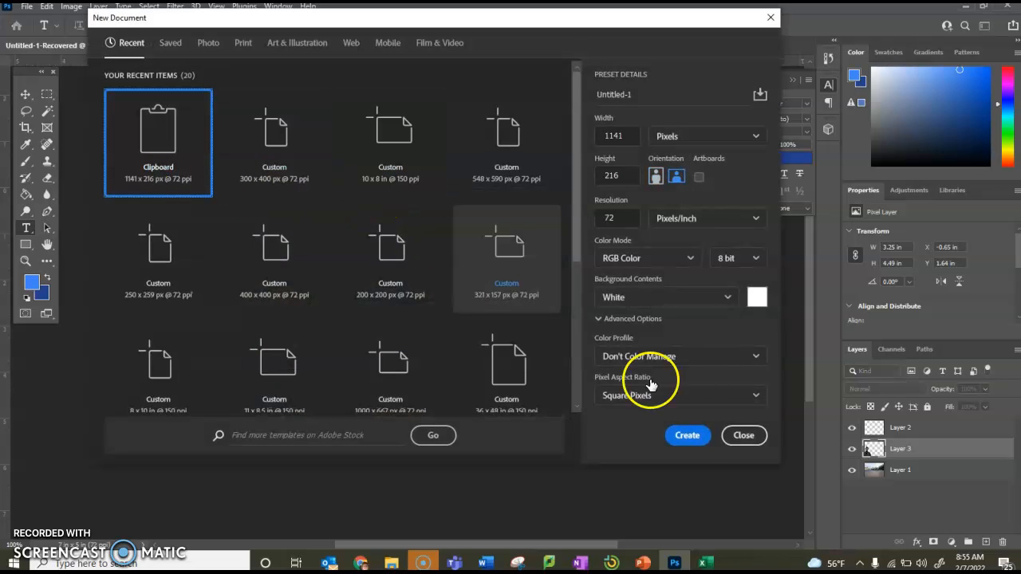
click(692, 435)
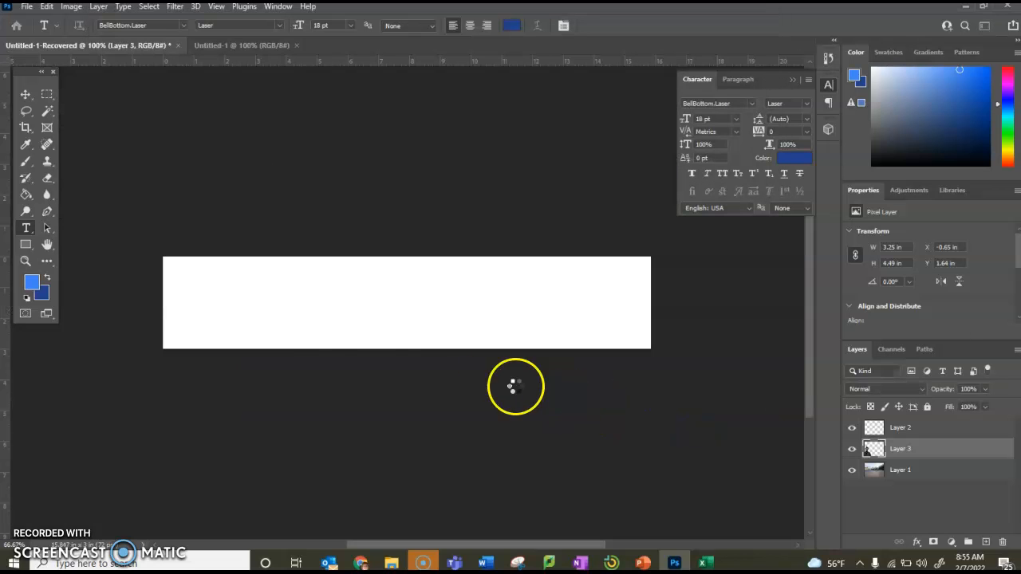
Open the colors PNG image from the Desktop folder
click(31, 9)
click(37, 32)
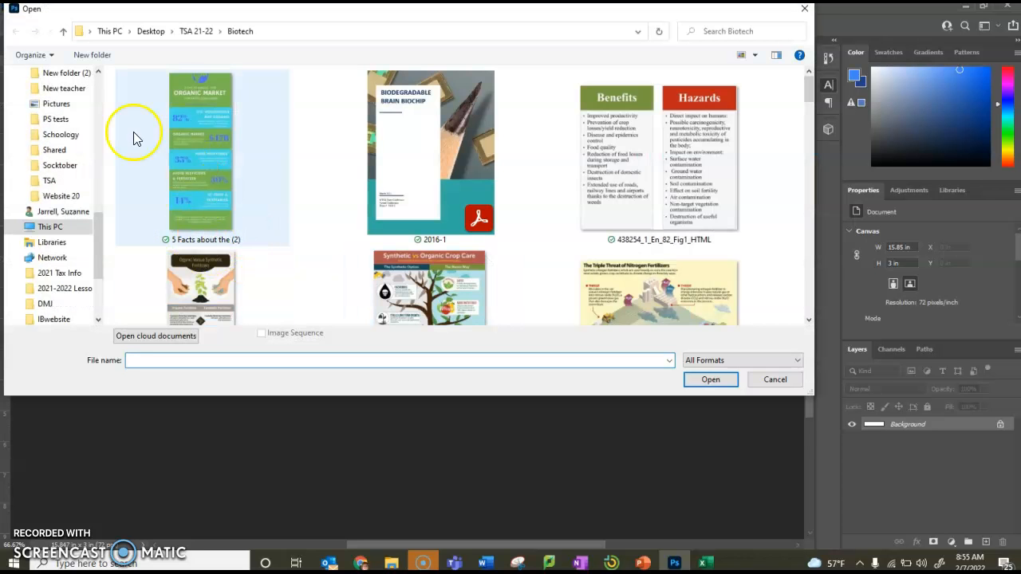
click(151, 31)
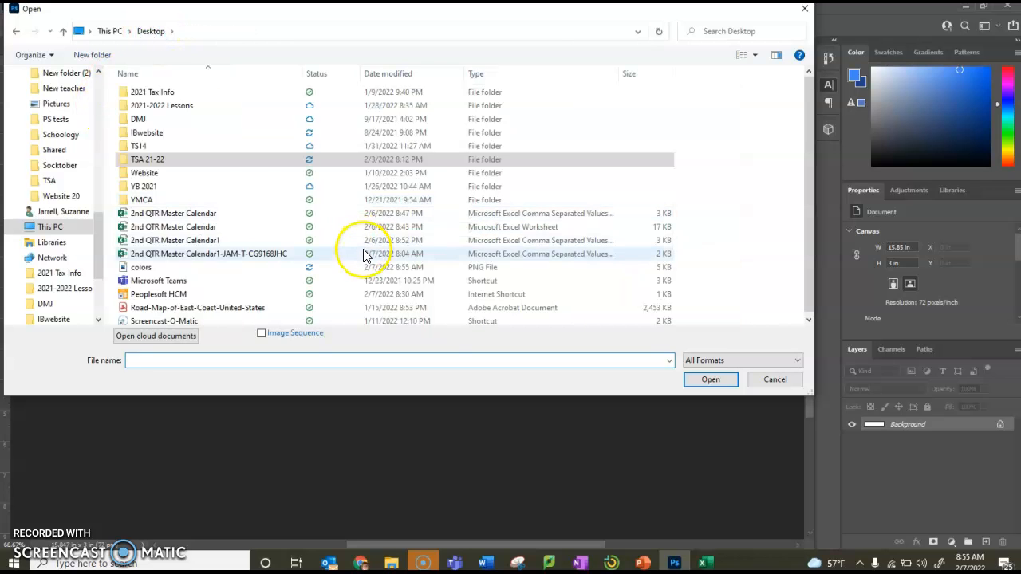
double_click(142, 267)
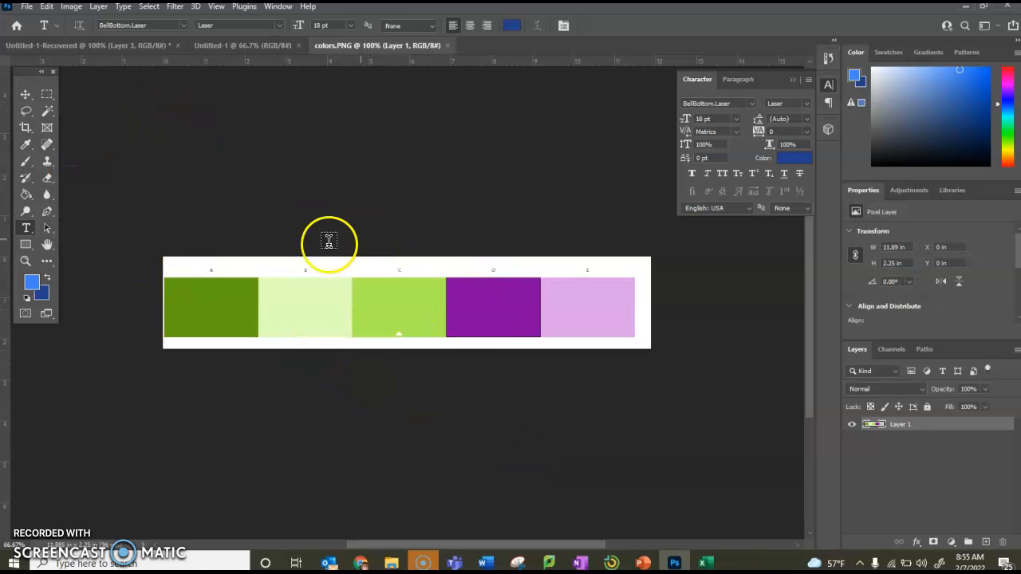
Collapse the floating Character settings and bring the Swatches into view
click(809, 79)
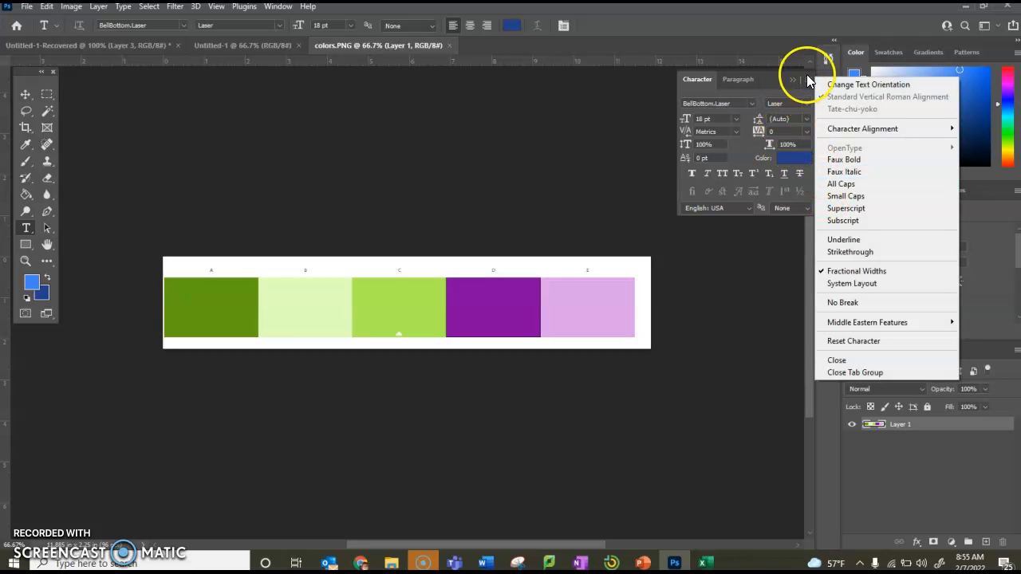
click(806, 75)
click(793, 78)
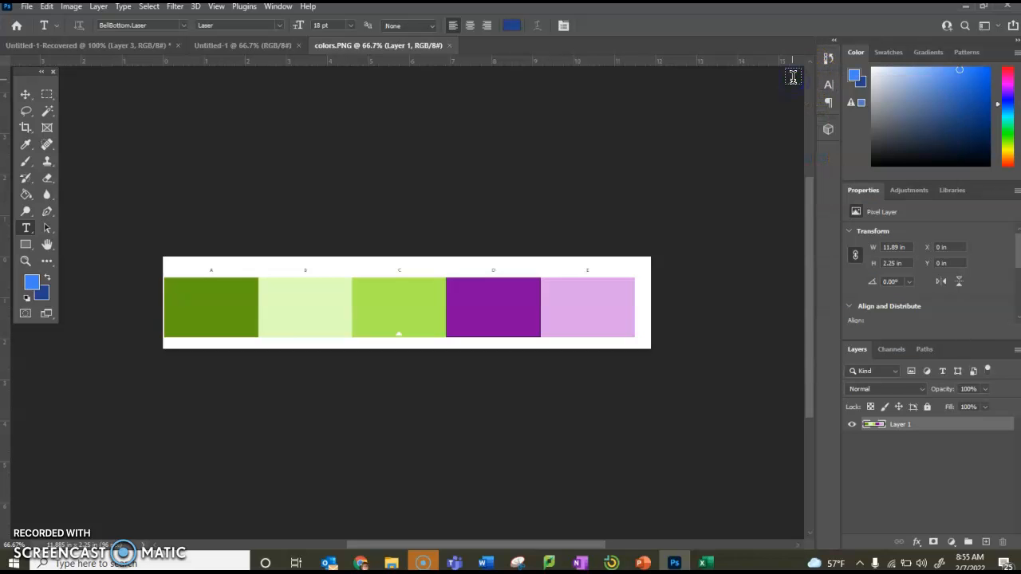
click(271, 8)
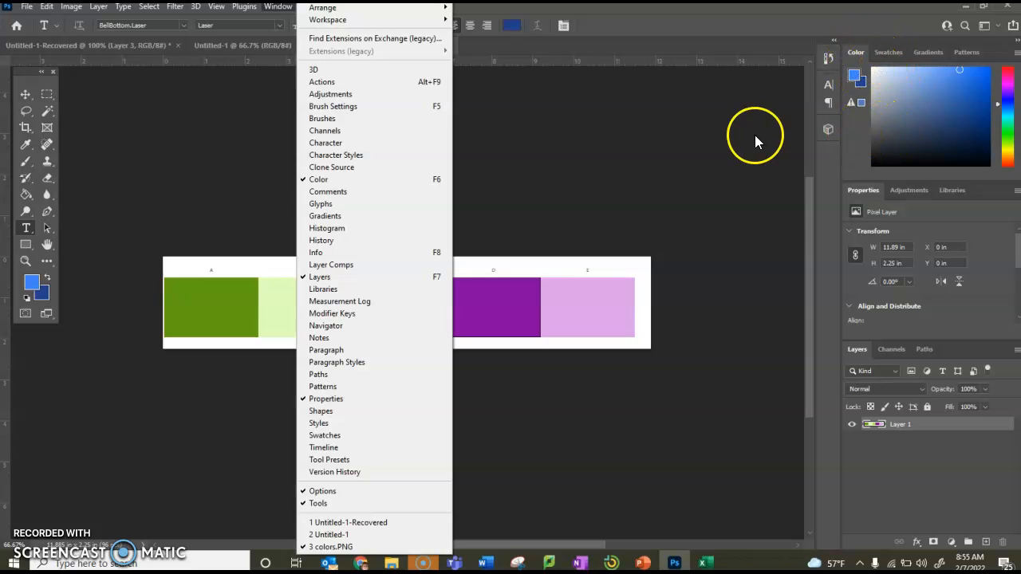
click(838, 167)
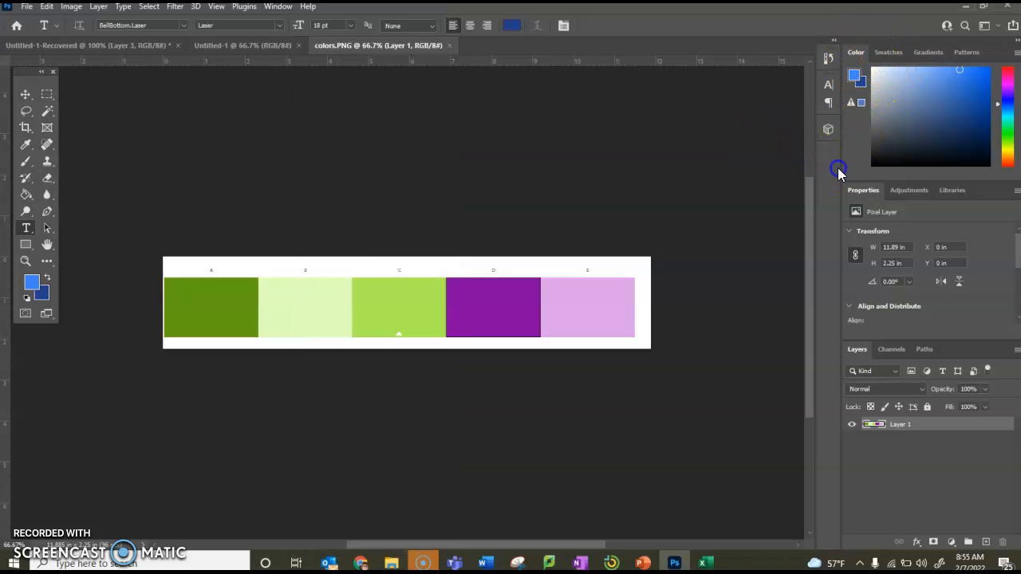
click(886, 52)
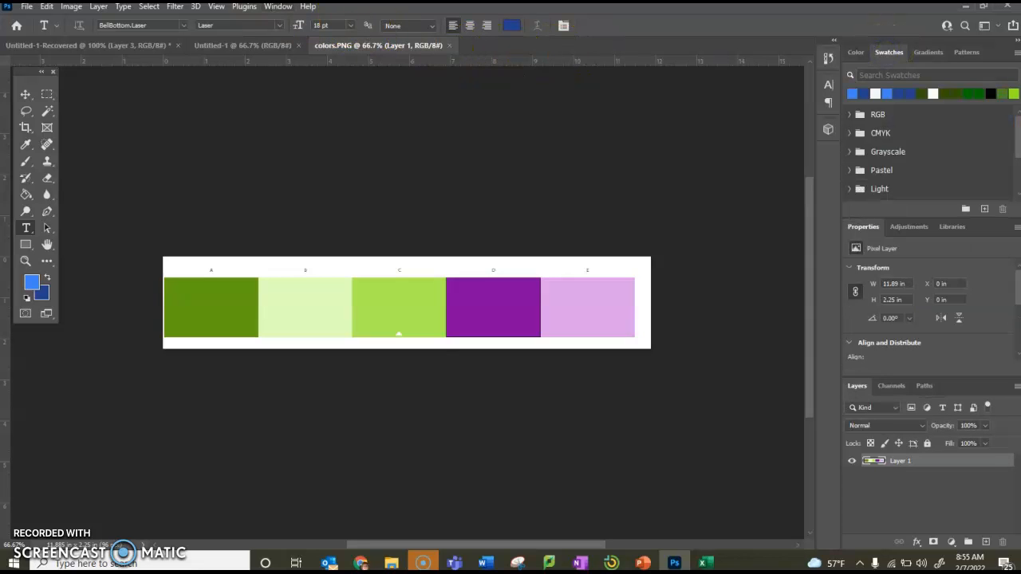
click(277, 6)
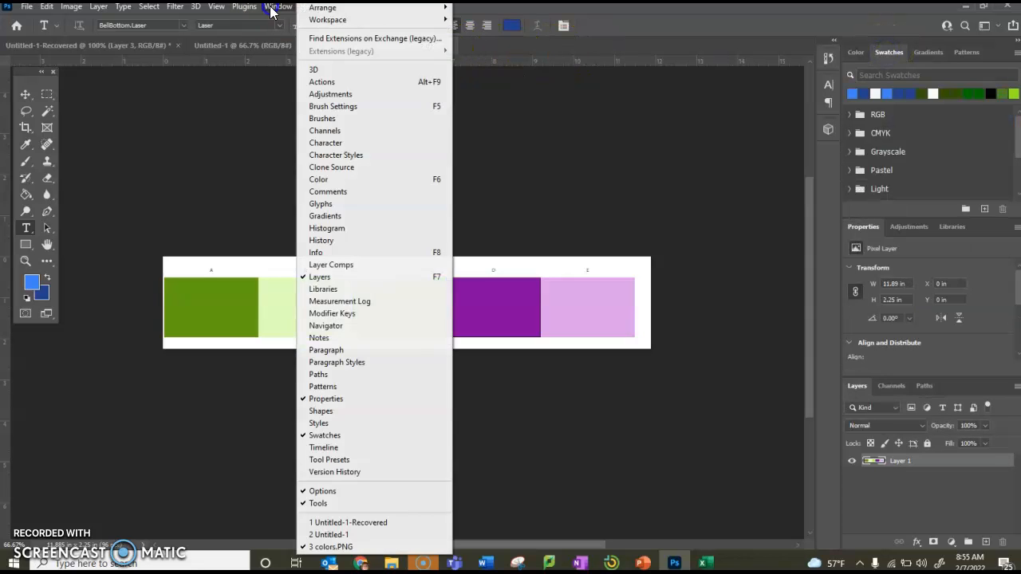
Create a new swatch group named Car
click(965, 211)
click(966, 212)
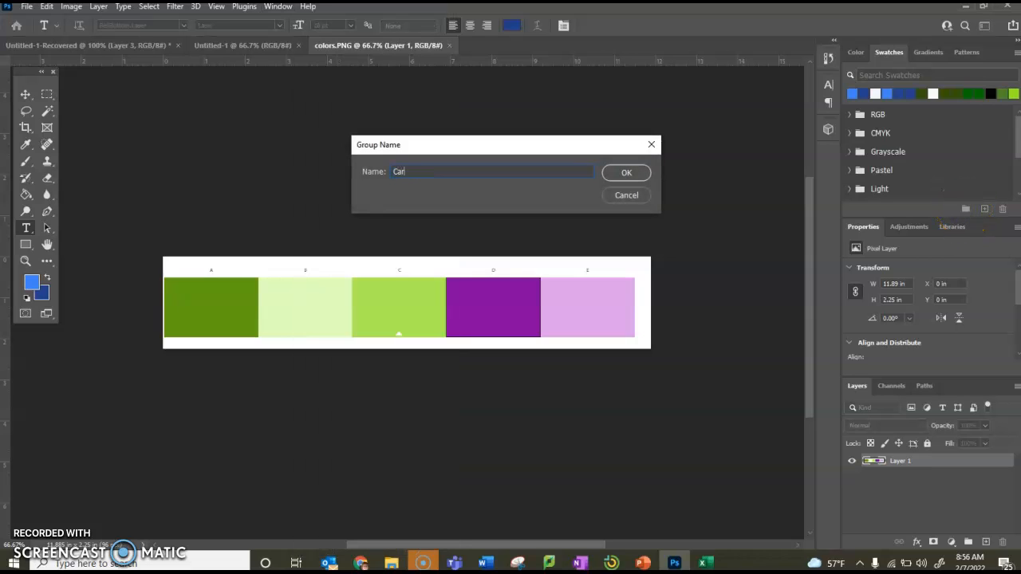
click(627, 173)
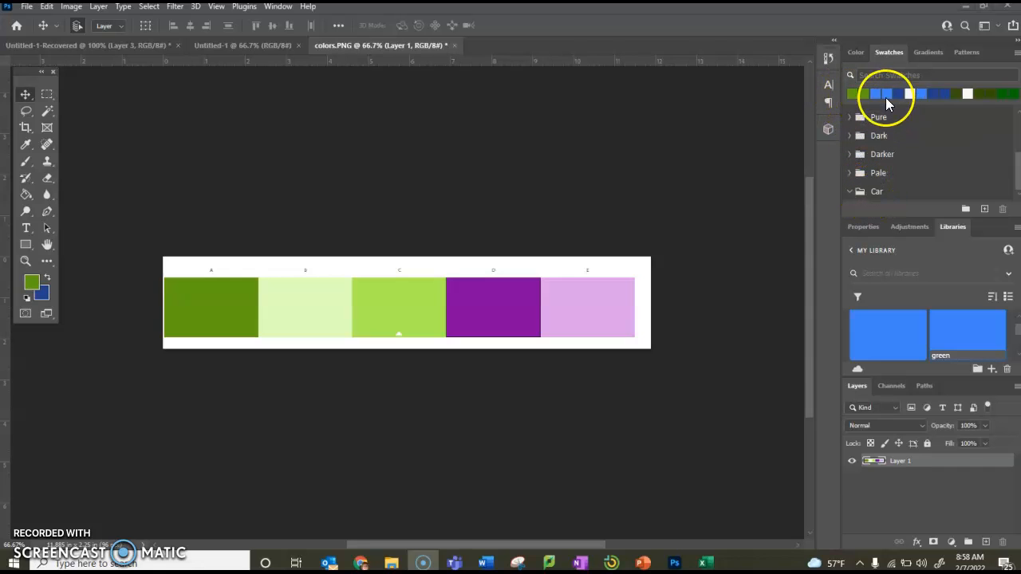
Add the dark green foreground color to the Car group as a swatch named green, also adding it to the current library
click(868, 194)
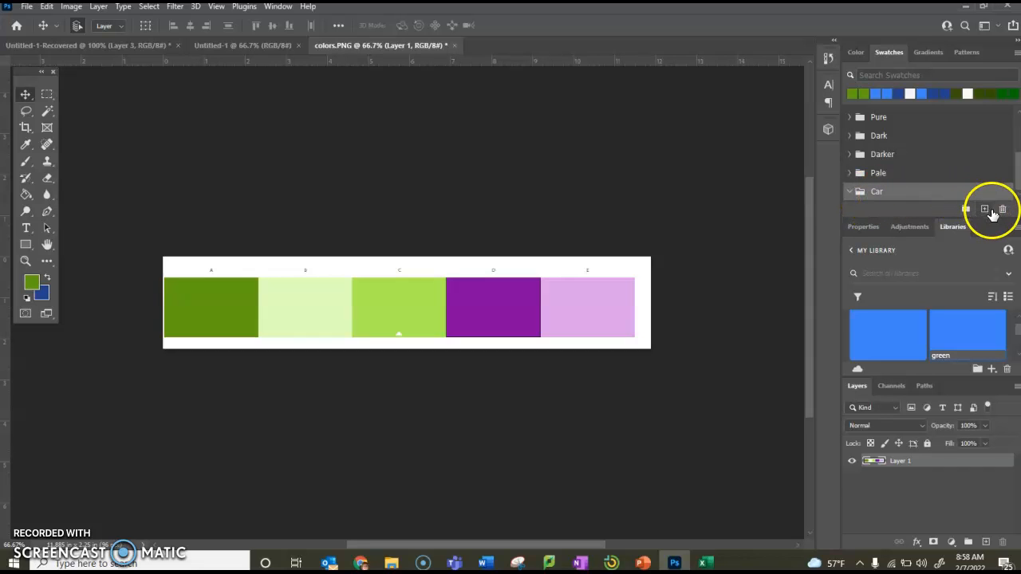
click(986, 211)
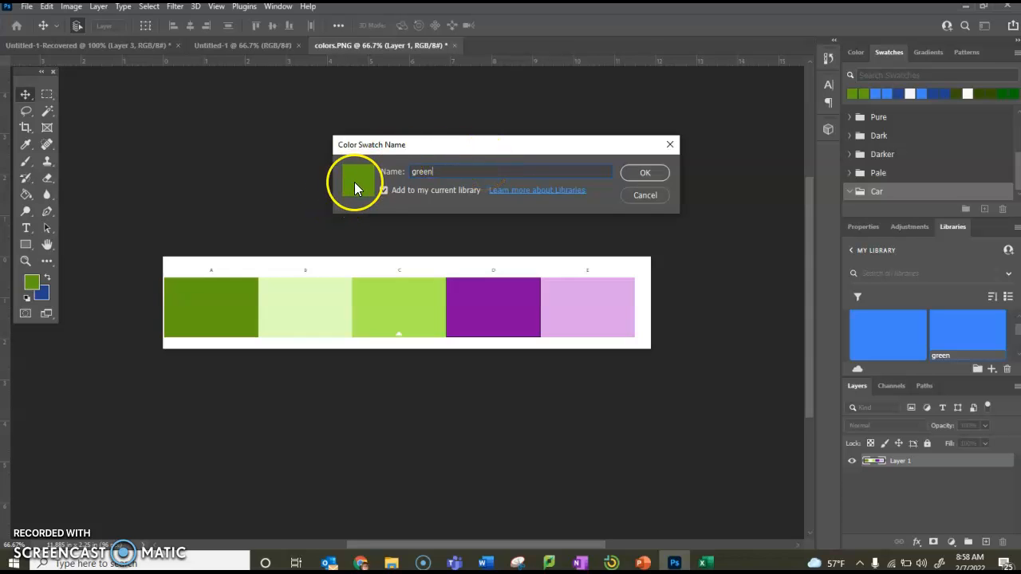
click(644, 172)
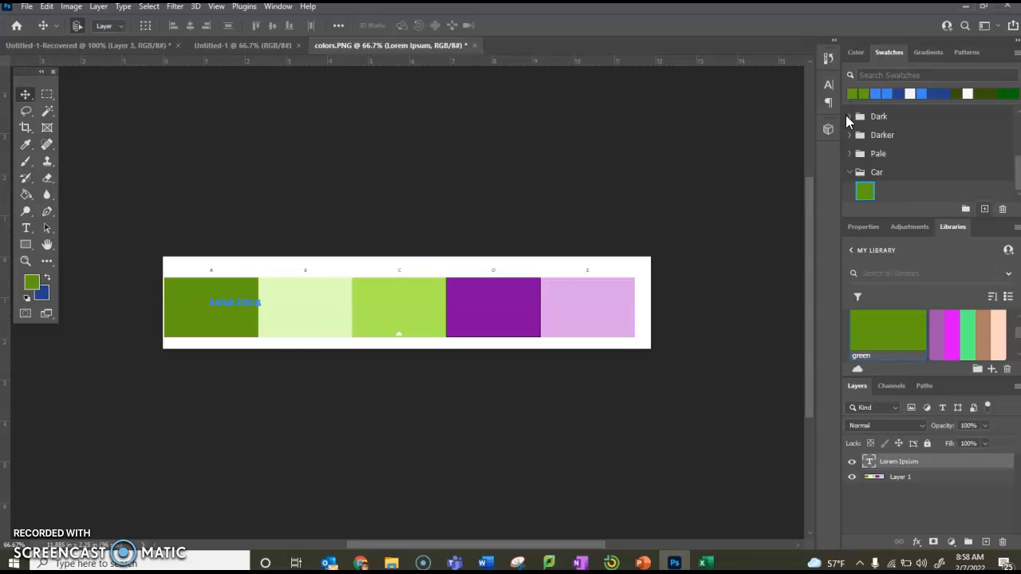
Delete the green swatch from the Car group and remove the stray Lorem Ipsum text layer
click(863, 189)
right_click(864, 187)
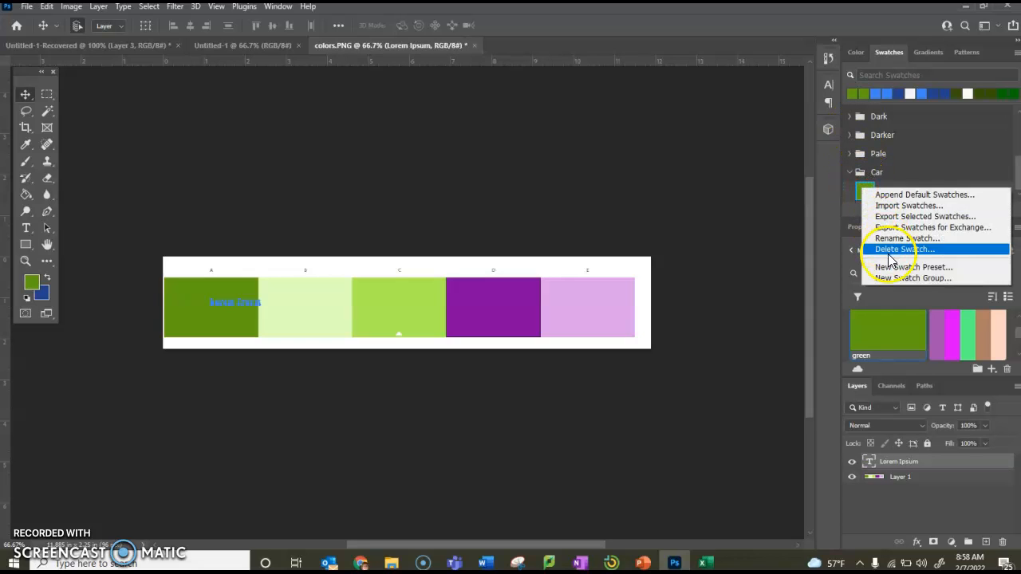
click(881, 249)
click(477, 211)
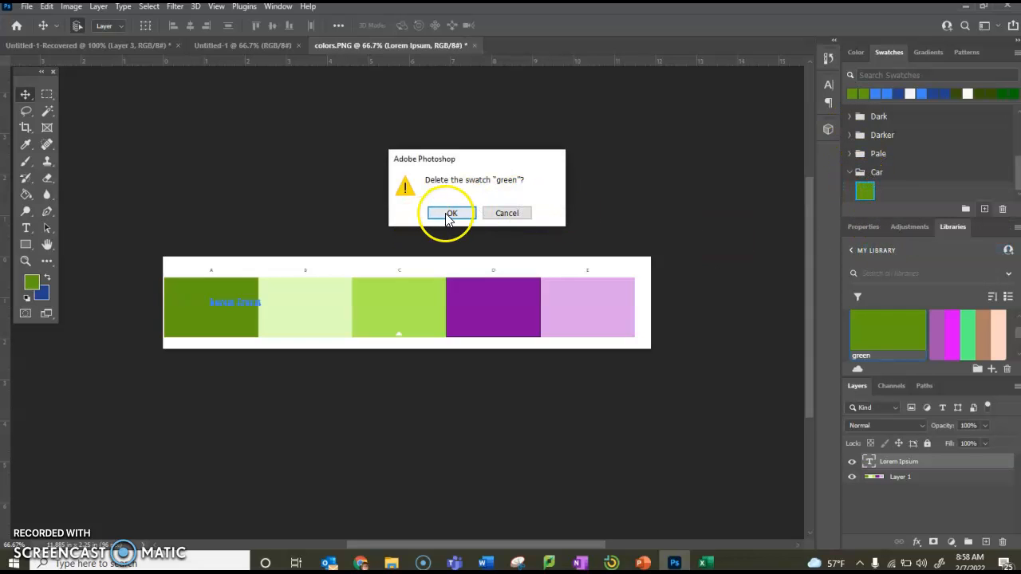
click(450, 214)
click(180, 287)
drag(950, 462, 1006, 543)
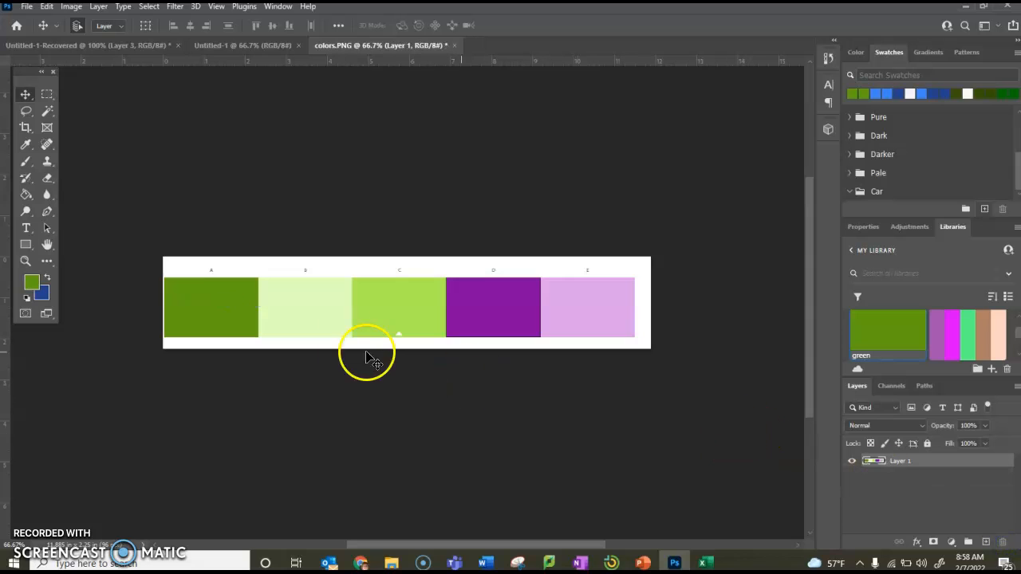
Keep the dark green #629e0e foreground color, and replace it with pale green #e3ffbd sampled from block B of the palette image
click(32, 281)
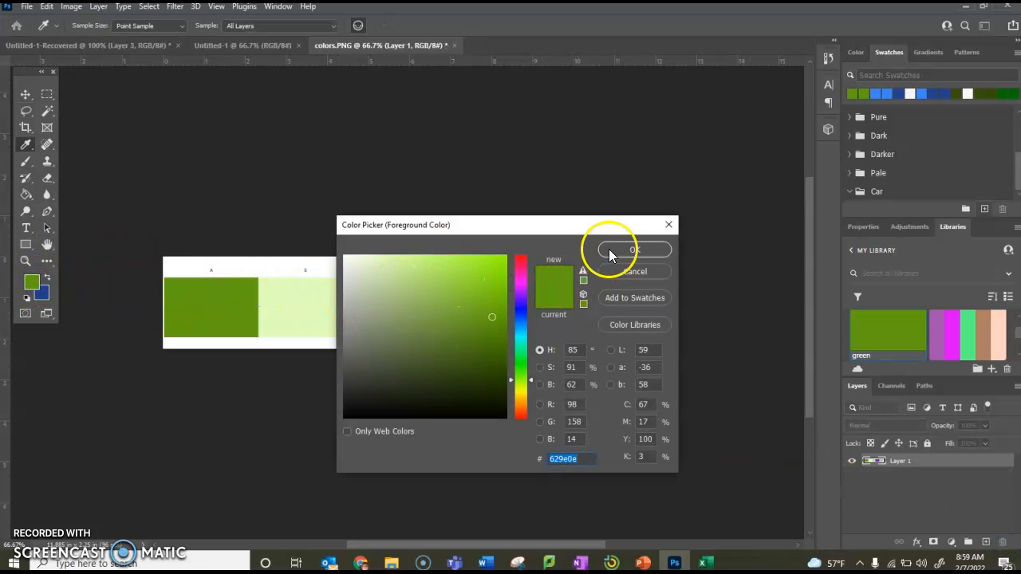
click(609, 250)
click(34, 282)
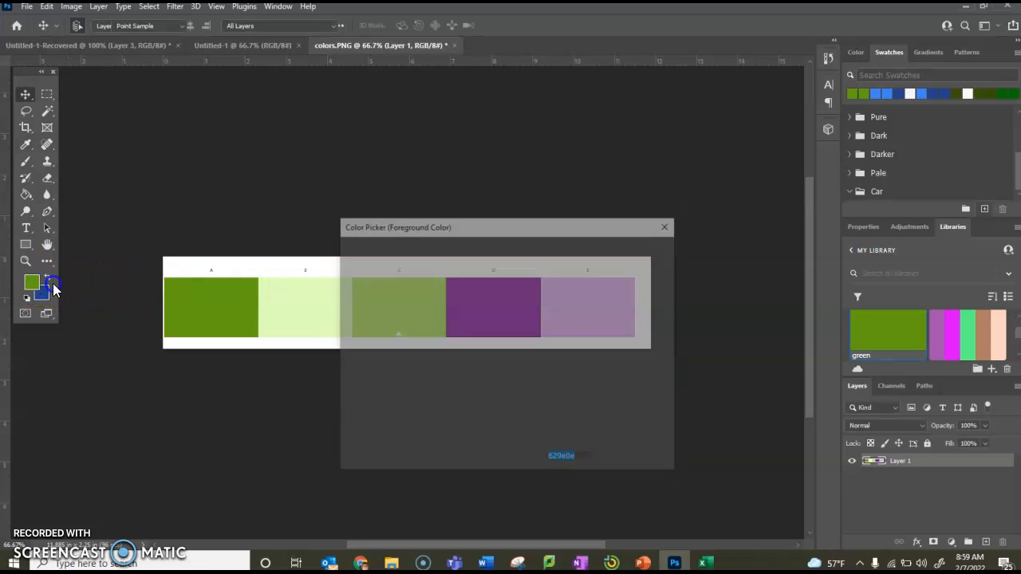
click(284, 303)
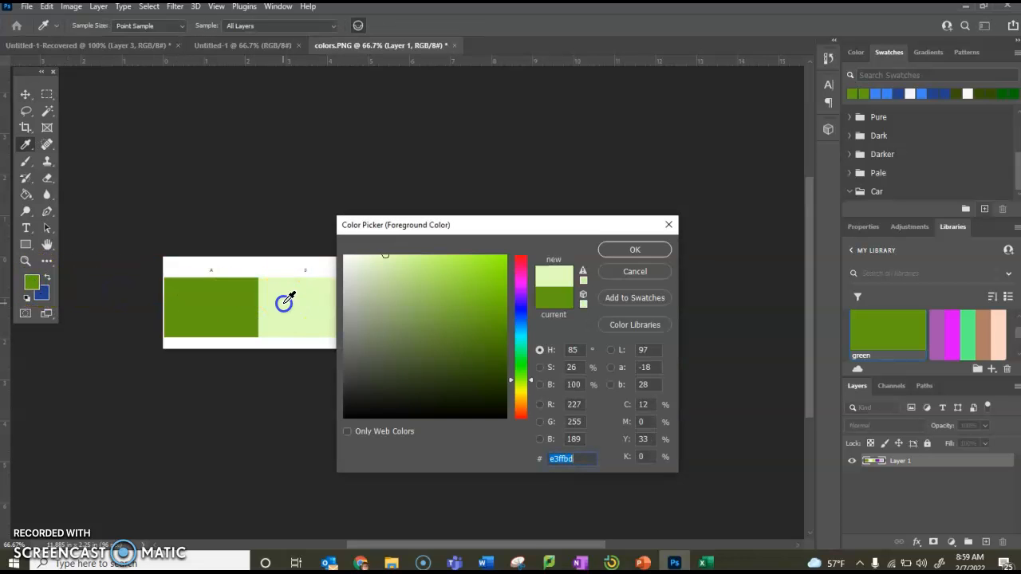
click(635, 251)
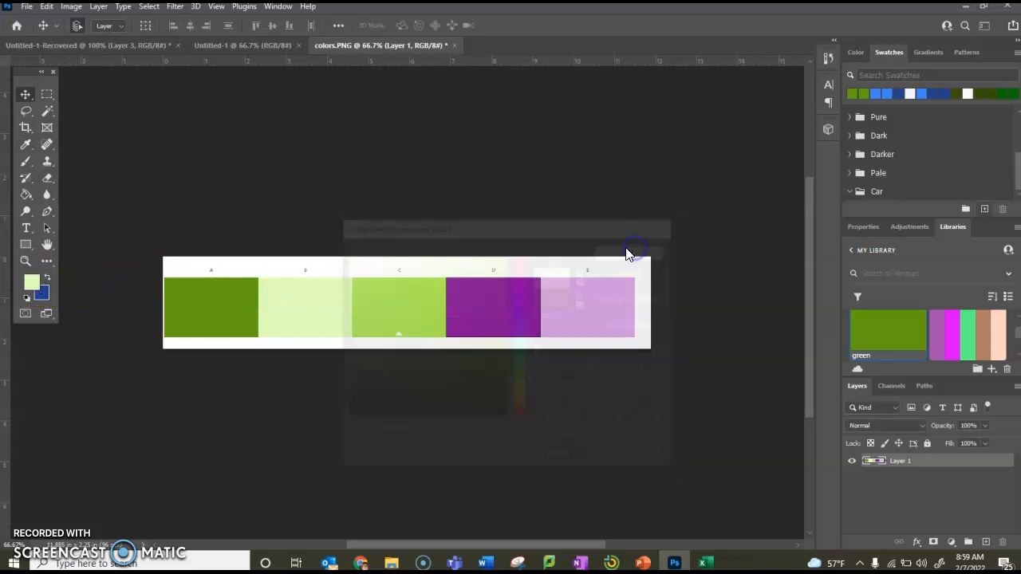
Move the Color Picker clear of block C and sample its medium green, #aceb54, as the foreground color
click(32, 283)
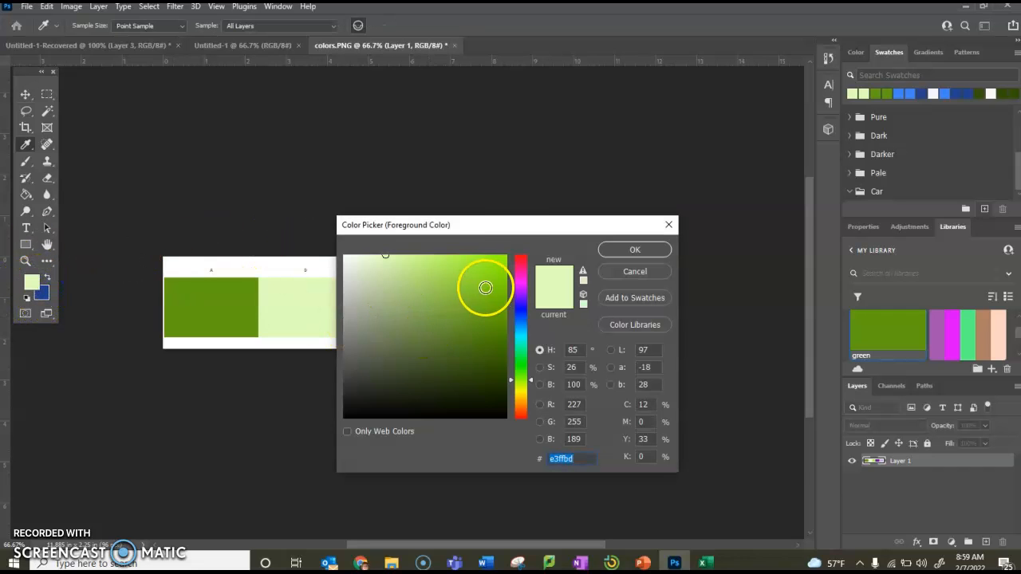
drag(511, 231, 680, 225)
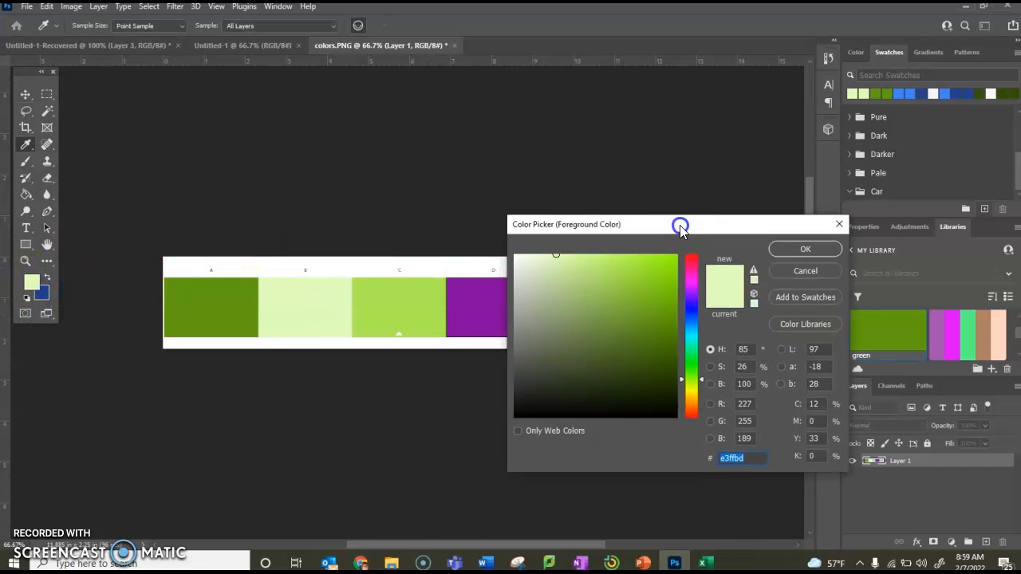
click(414, 303)
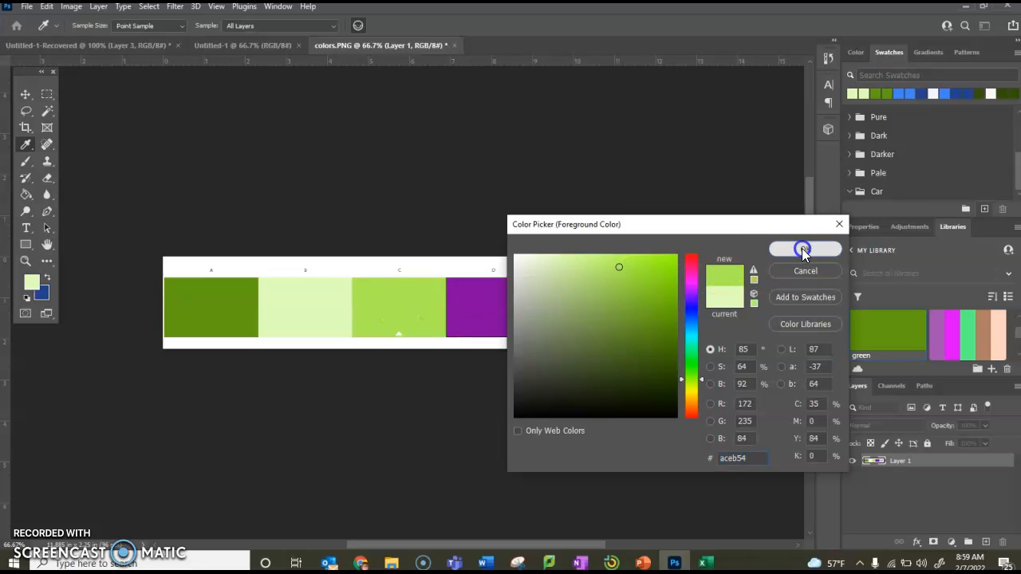
click(801, 248)
Set the foreground color to near-white #fcfefa in the Color Picker
click(33, 284)
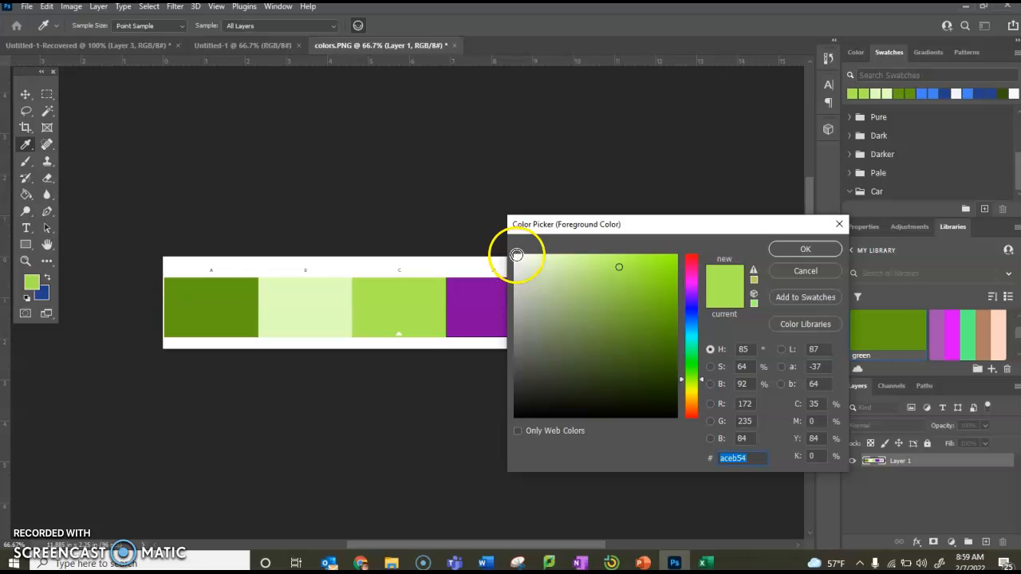
click(515, 260)
click(778, 248)
key(v)
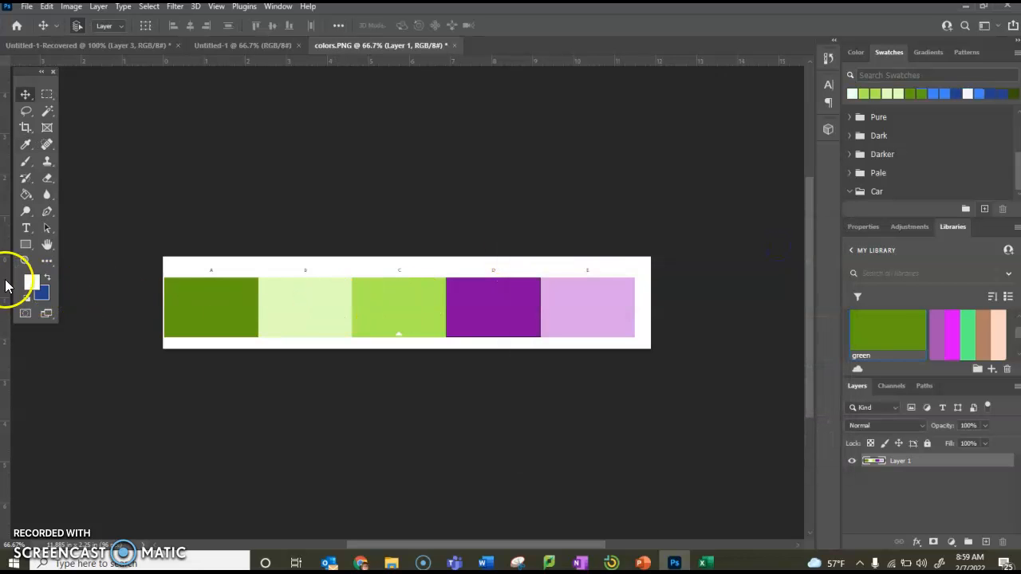
Set the foreground color to black and add it to the Car group and current library as a swatch named black
click(32, 281)
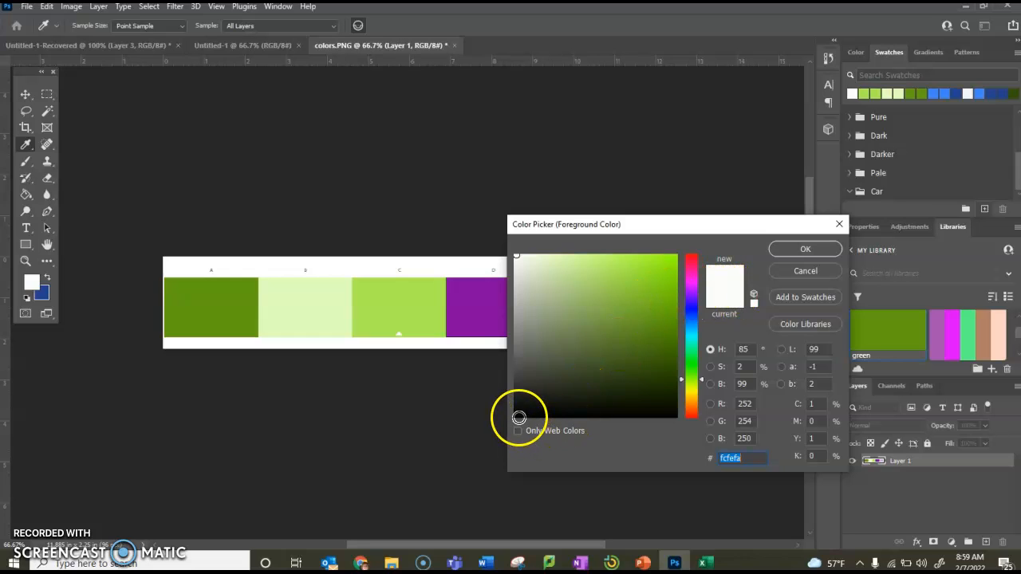
click(516, 416)
click(780, 253)
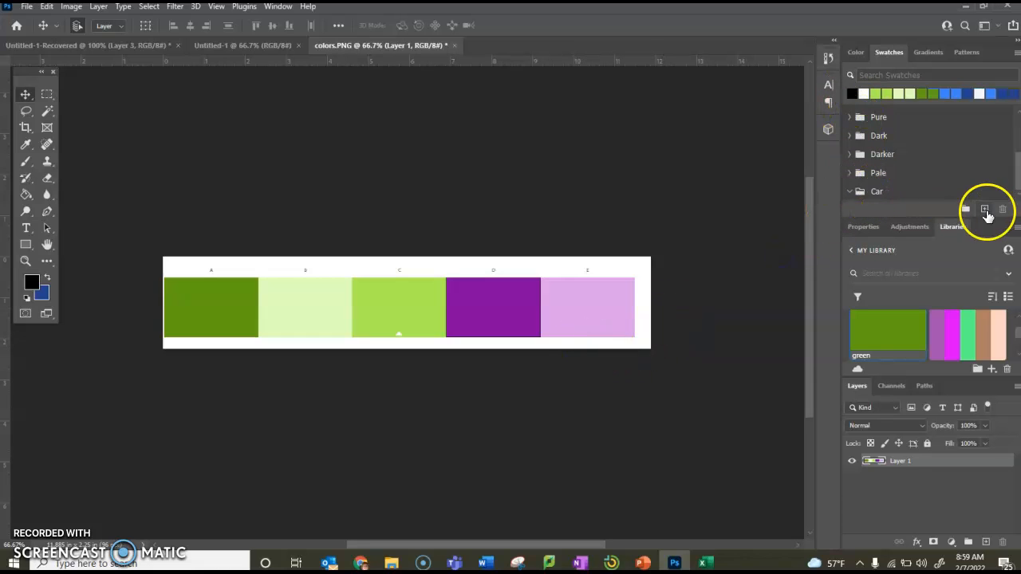
click(985, 210)
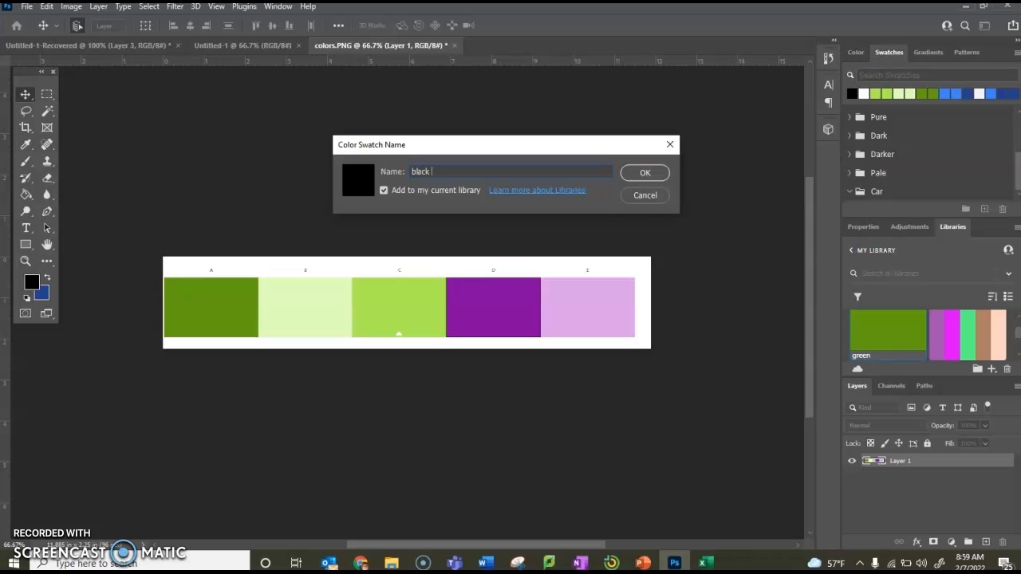
click(644, 172)
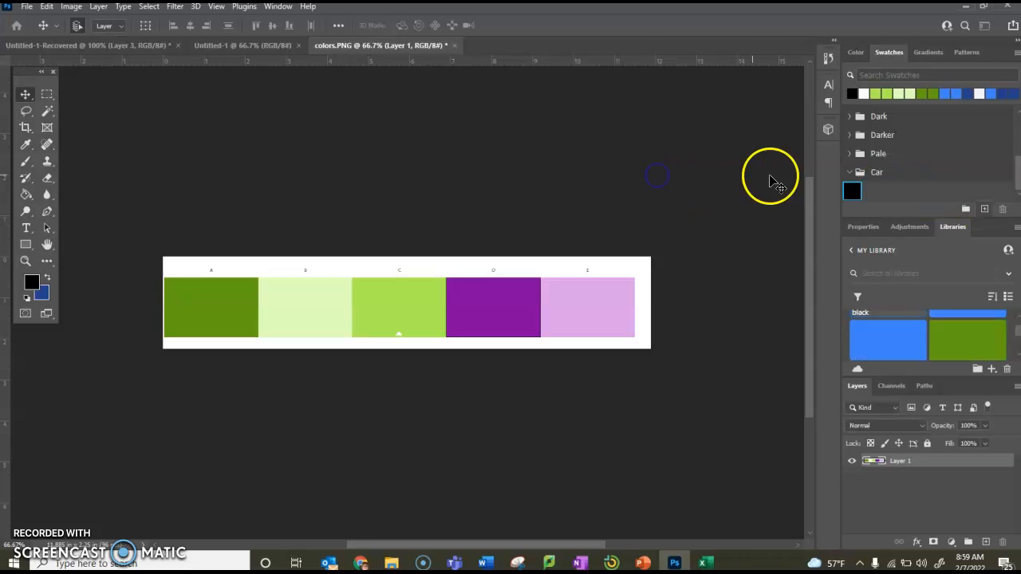
Reuse the recent near-white color and add it to the Car group and current library as a swatch named White
click(865, 92)
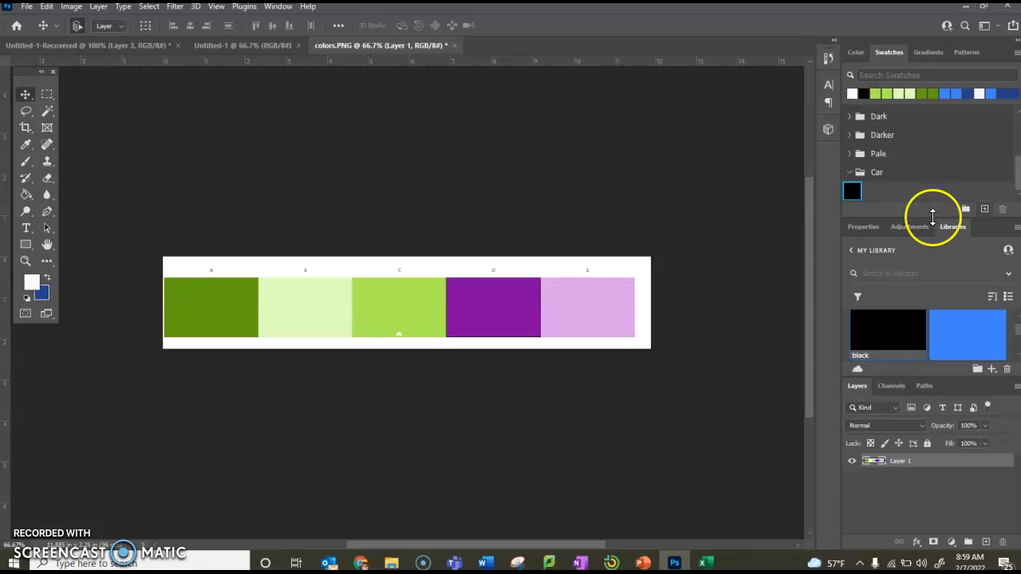
click(984, 209)
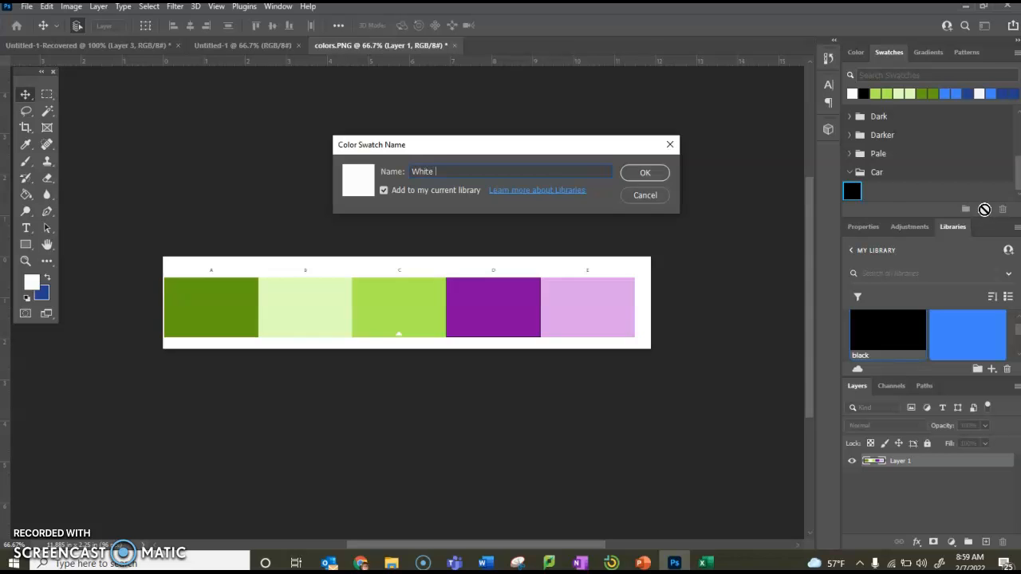
key(Return)
Reuse the recent bright green color and add it to the Car group and current library as a swatch named lt green
click(876, 94)
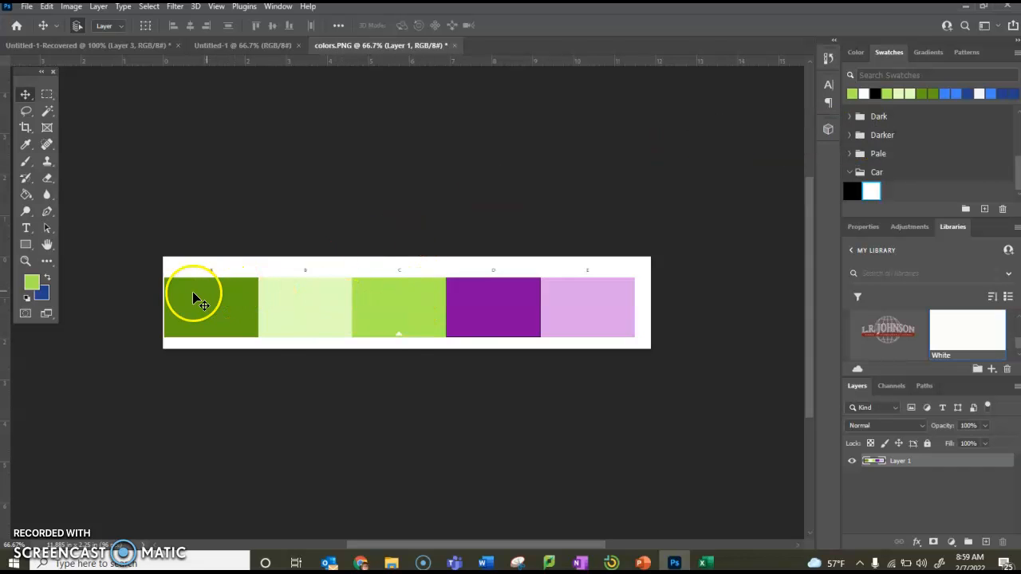
click(985, 210)
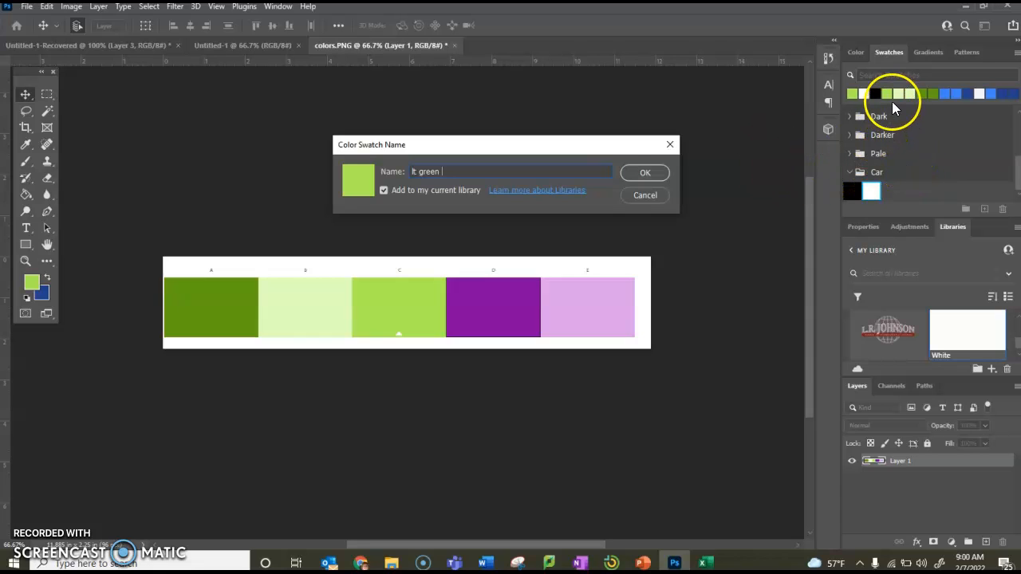
click(659, 173)
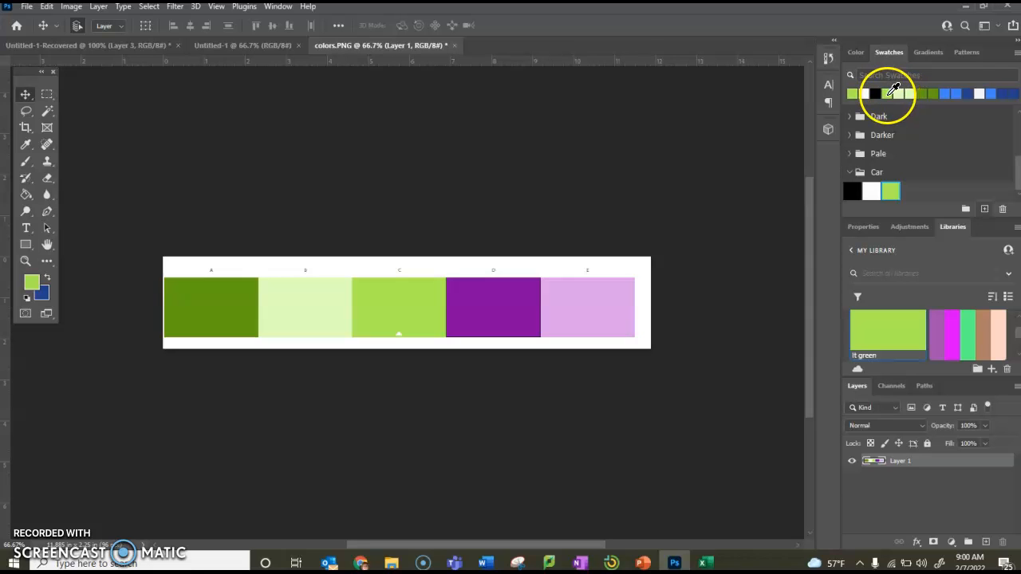
Pick the recent green following black and add it to the Car group and current library as a swatch named med green
click(888, 95)
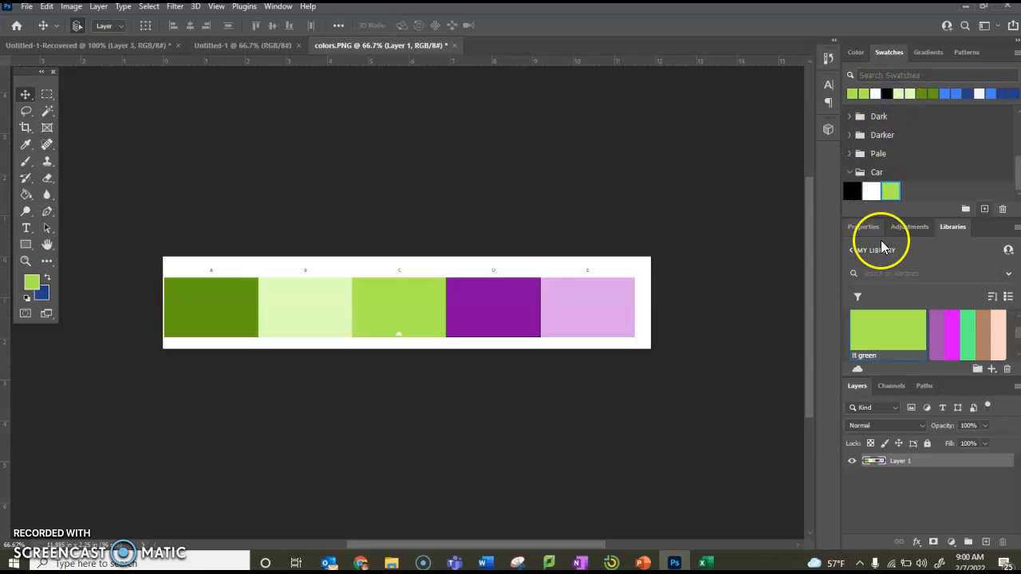
click(984, 210)
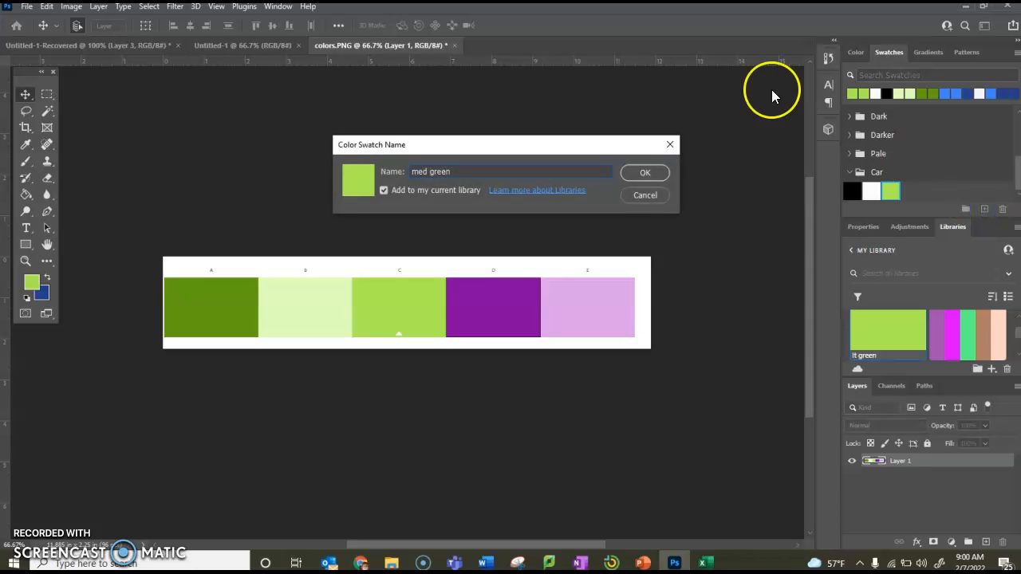
click(645, 172)
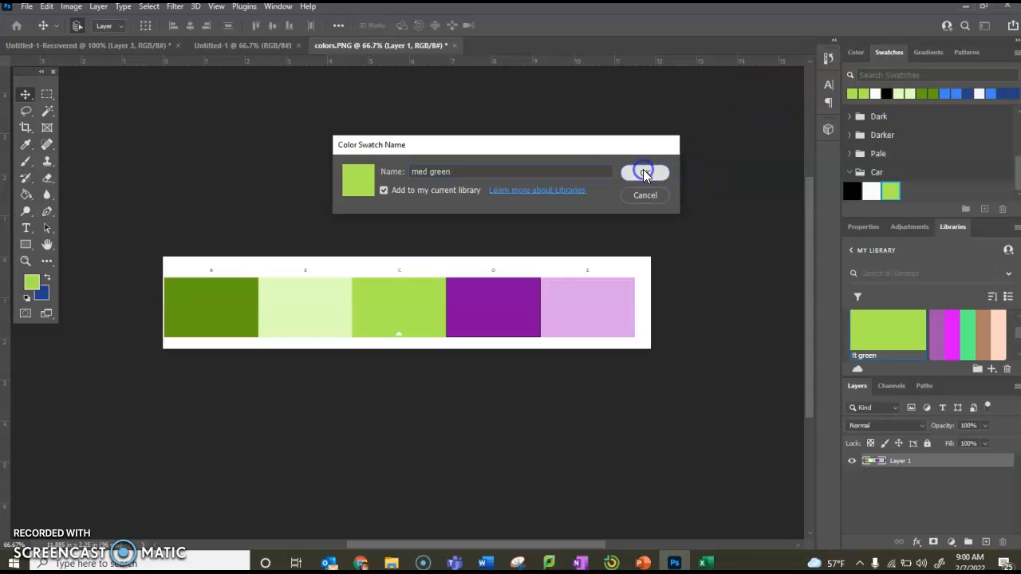
Reuse the recent pale green color and add it to the Car group and current library as a swatch named yellow
click(899, 93)
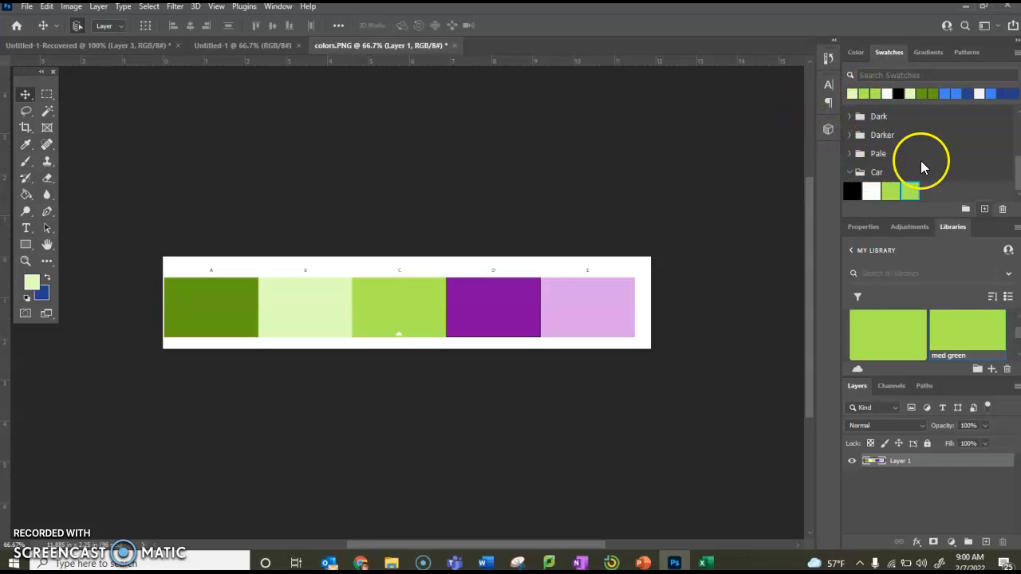
click(982, 211)
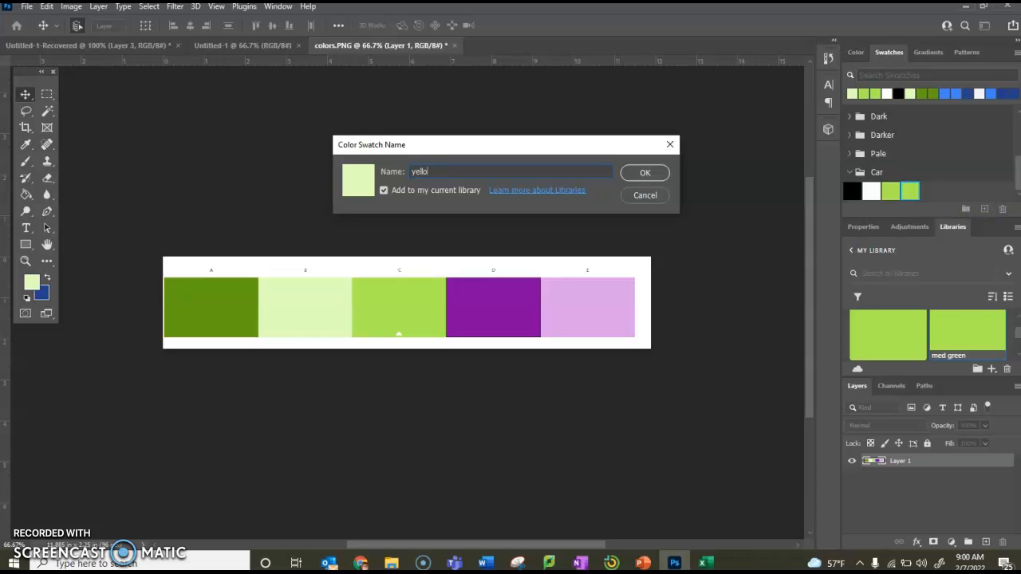
click(648, 171)
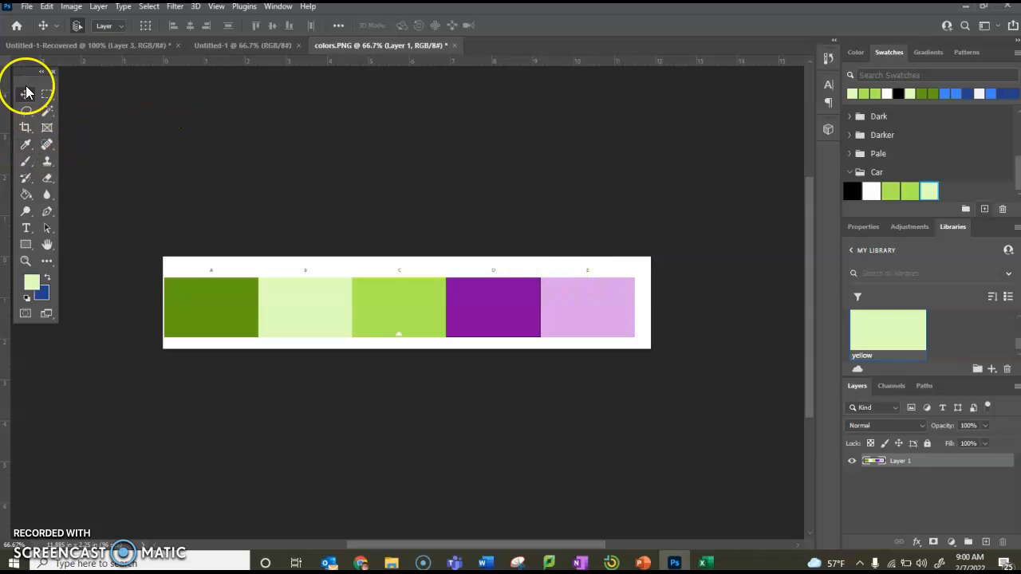
Switch to the Untitled-1 document and apply the light green, black and white Car swatches in turn as the foreground color
click(243, 46)
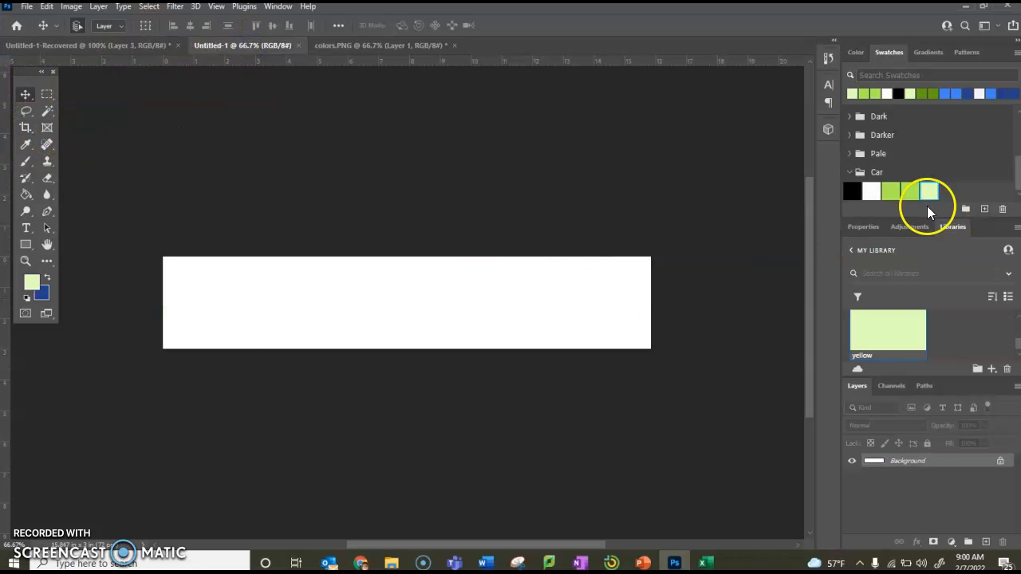
click(860, 52)
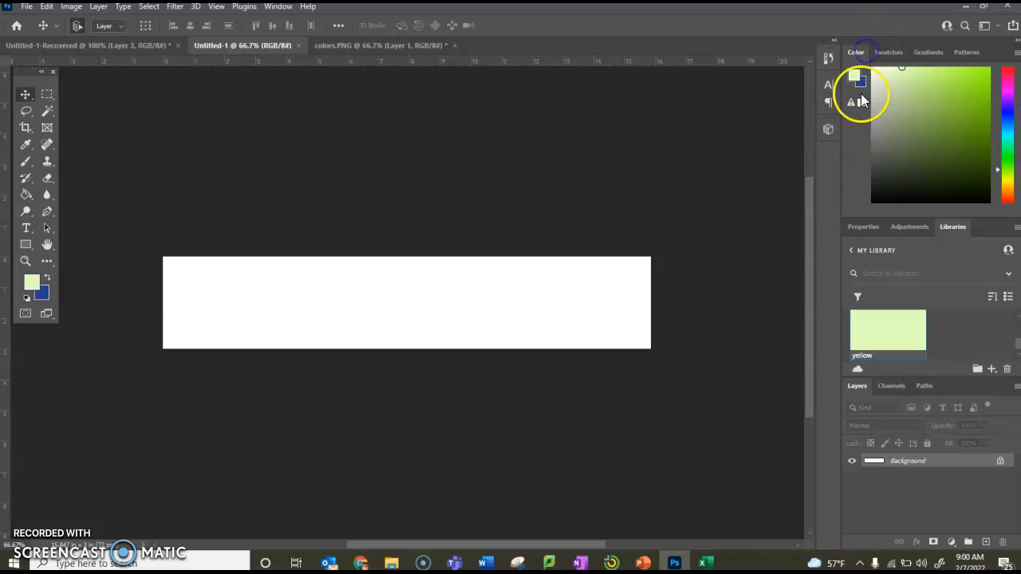
click(889, 52)
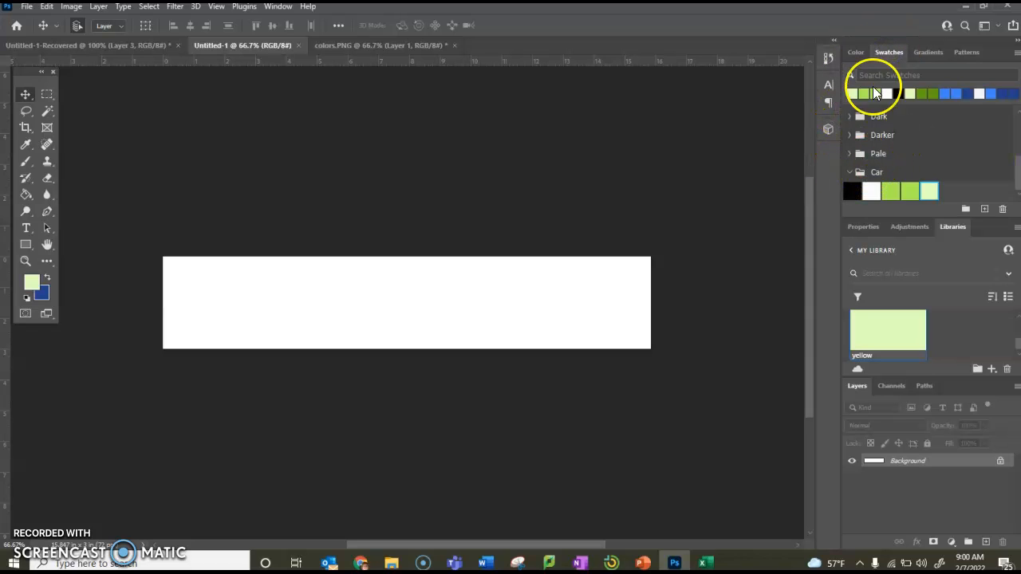
click(891, 192)
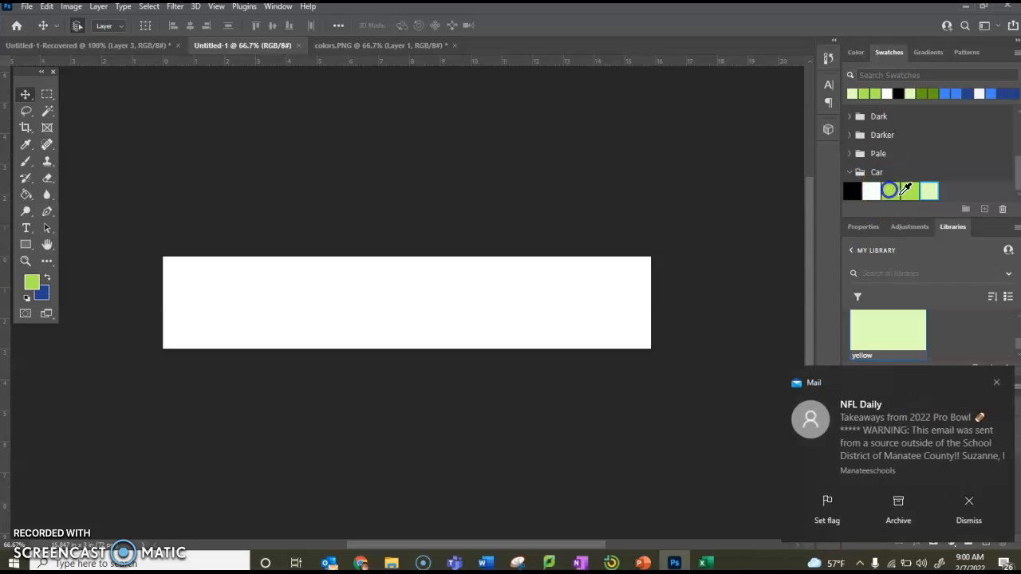
click(852, 195)
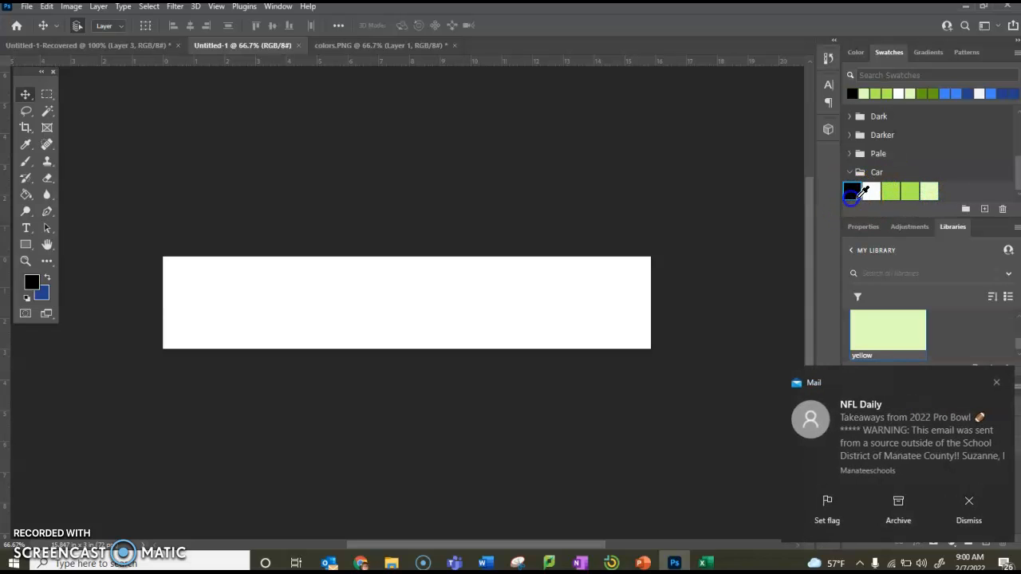
click(872, 194)
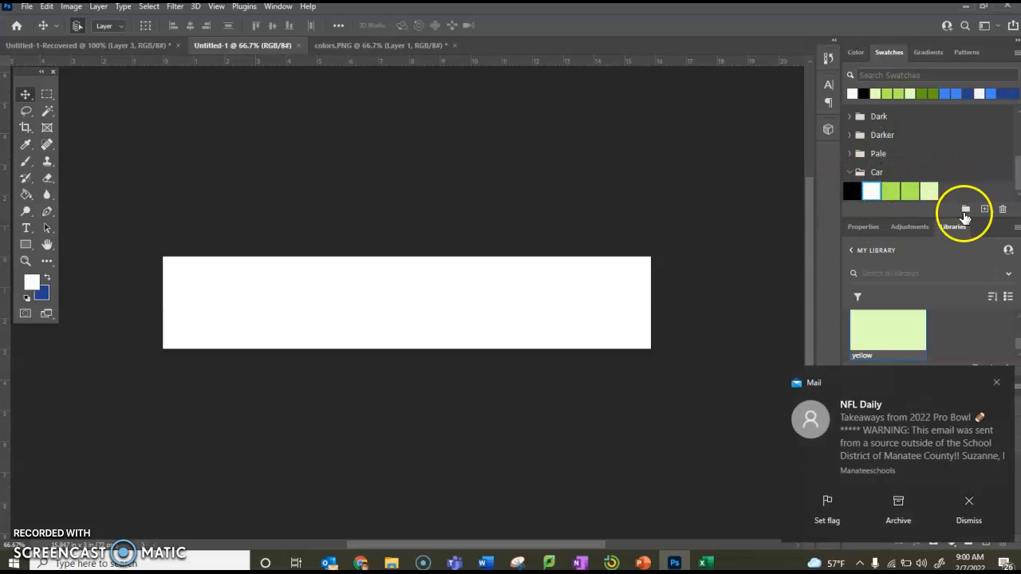